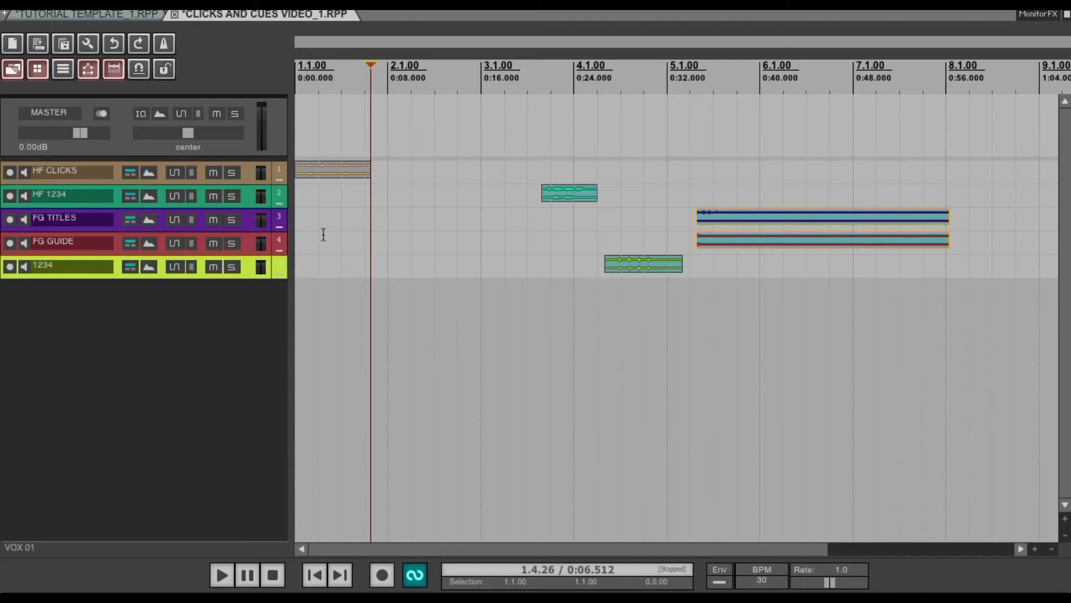
- Group the five tracks from HF CLICKS to 1234 into a folder track named =CLICKS=
left_click(64, 176)
left_click(74, 273, "shift")
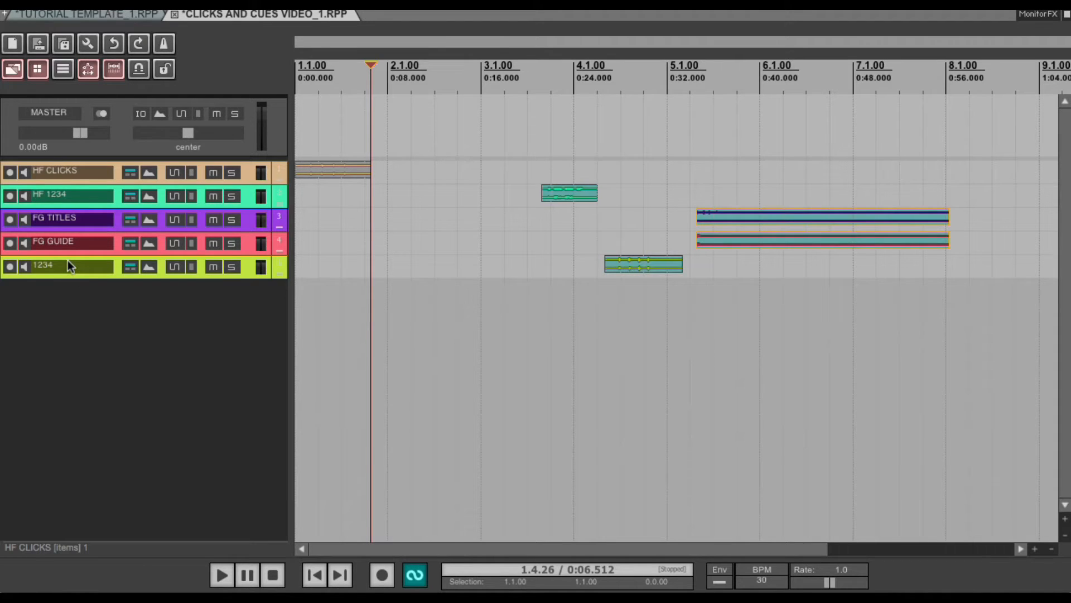
key("super+t")
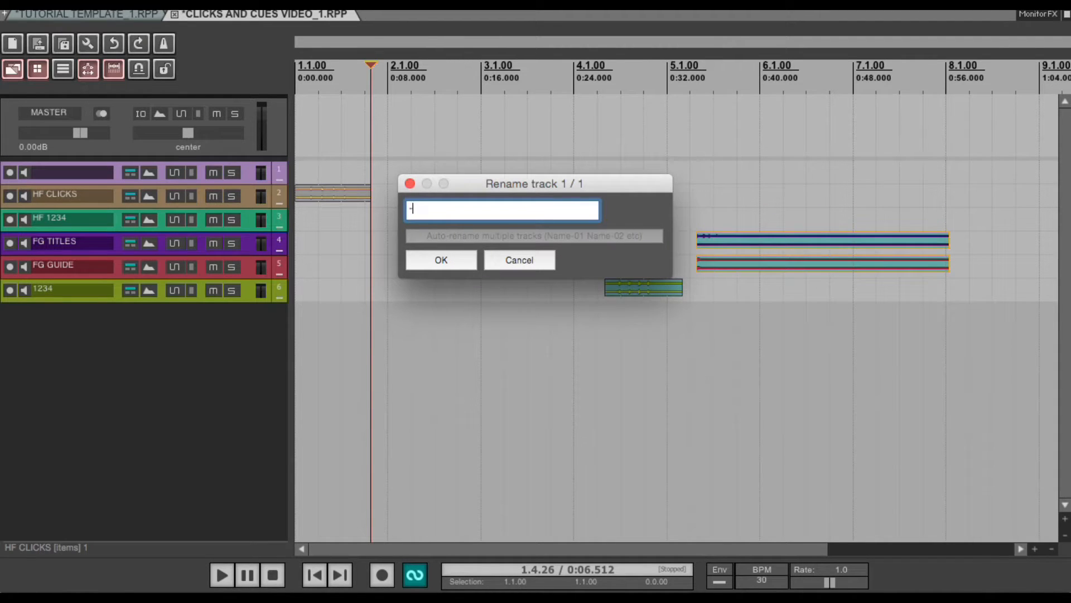
type("=CLICKS=")
key("Return")
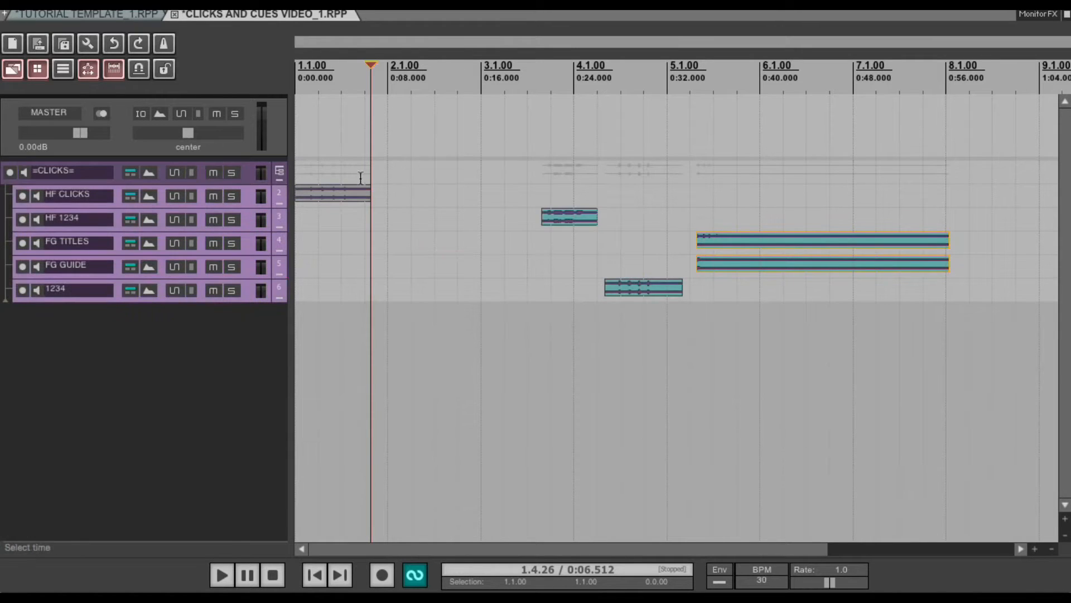
- Try an Analog 8 hardware output on the =CLICKS= folder track, and delete that output
left_click(132, 175)
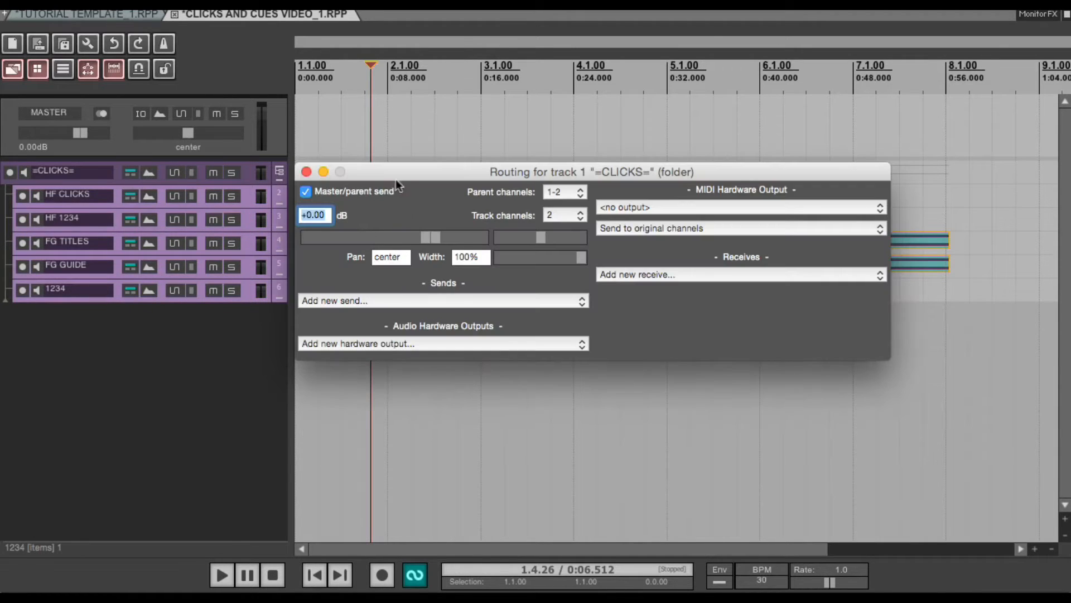
left_click_drag(396, 174, 414, 22)
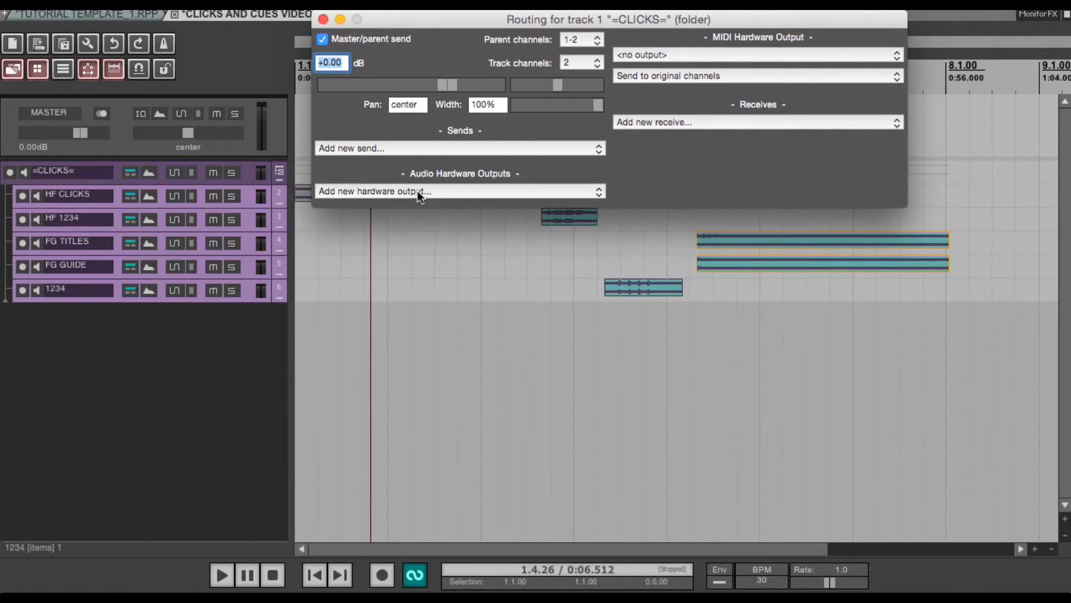
left_click(418, 191)
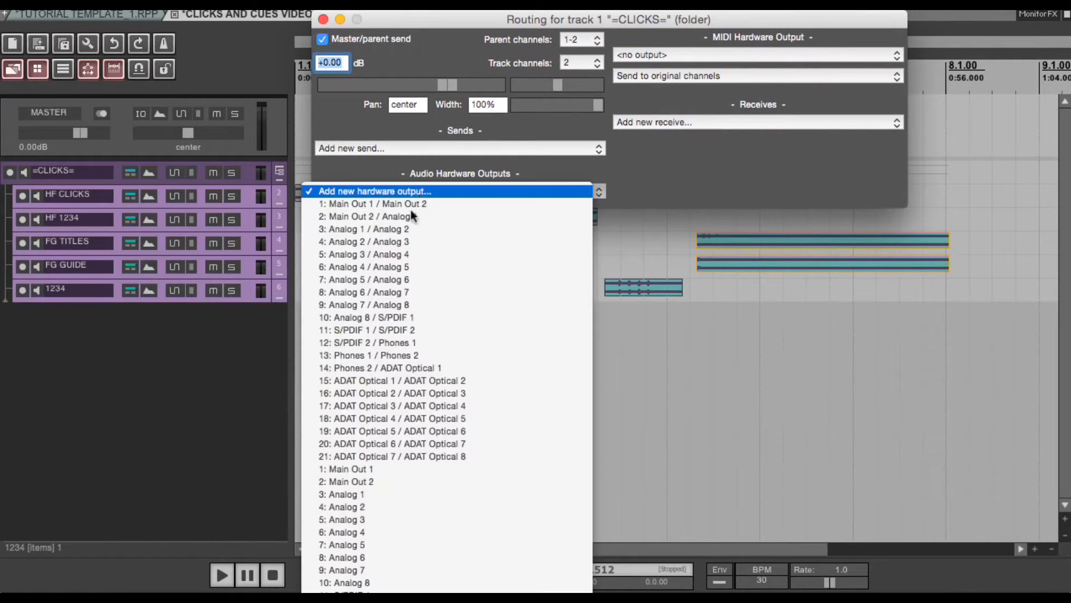
left_click(342, 581)
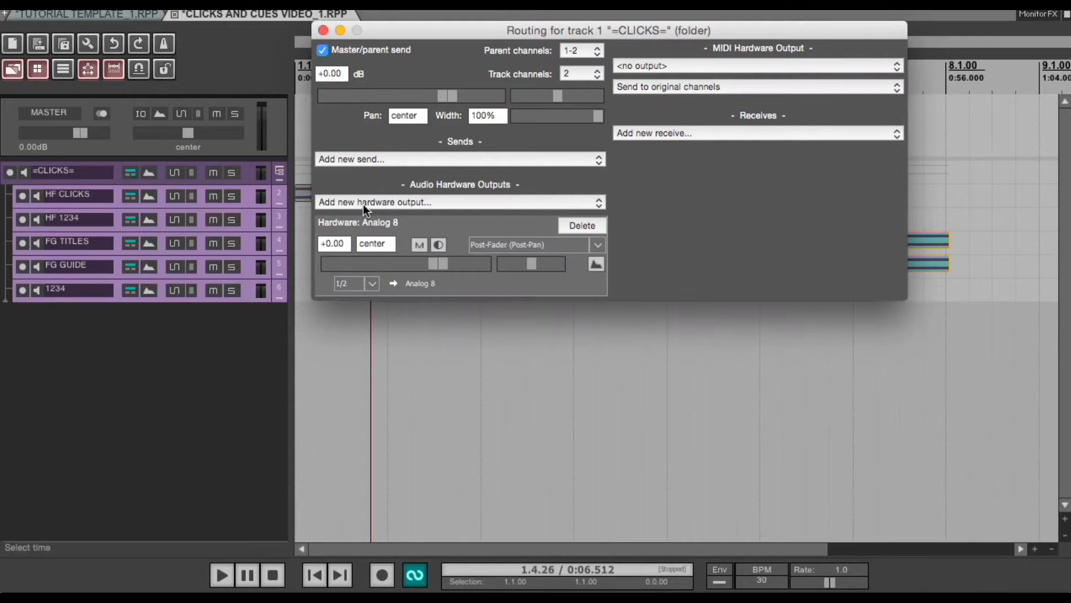
left_click(581, 226)
left_click(320, 110)
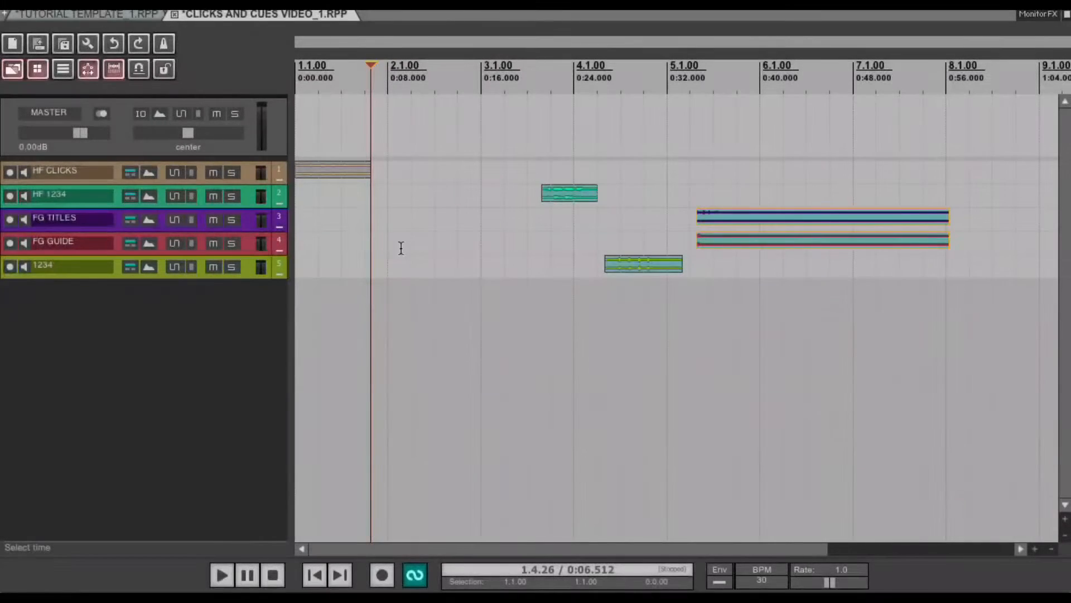
left_click_drag(378, 142, 279, 213)
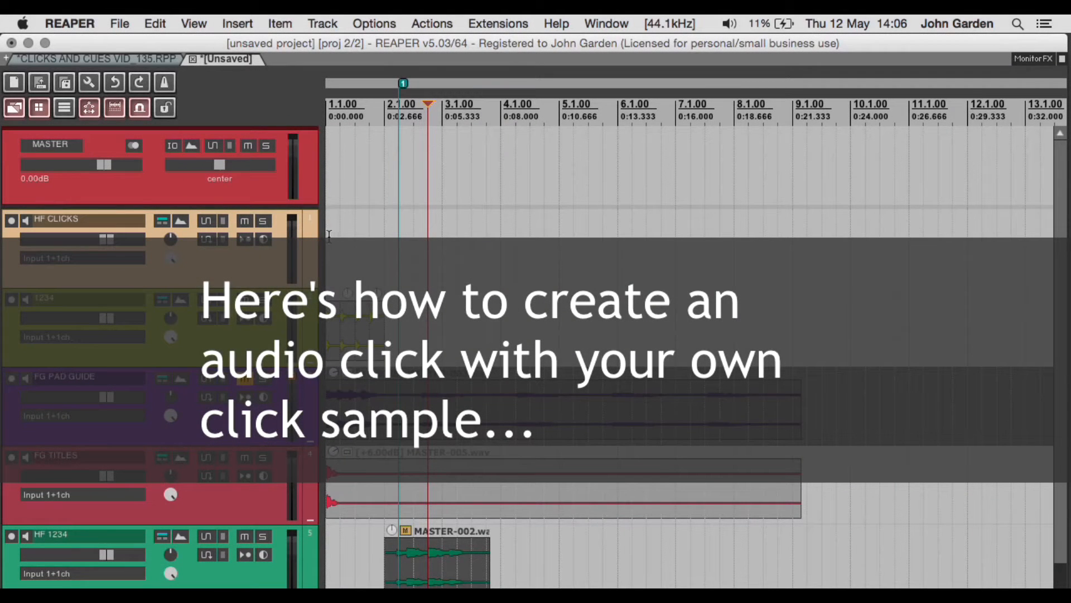
- Insert a click source on the HF CLICKS track from 1.1.00 and trim its end to 8.1.00
left_click_drag(329, 236, 735, 247)
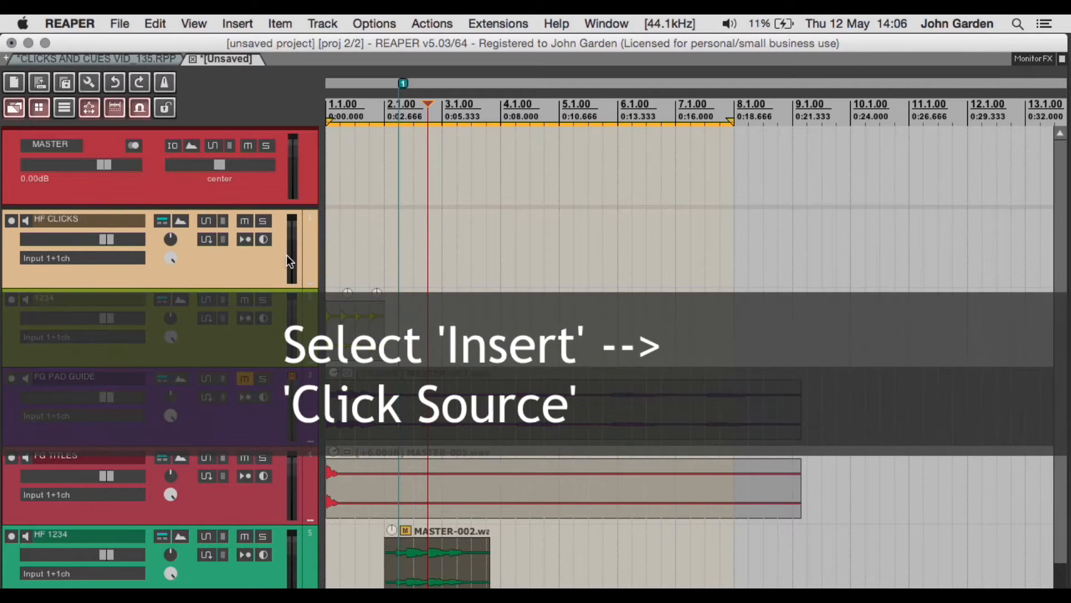
left_click(237, 24)
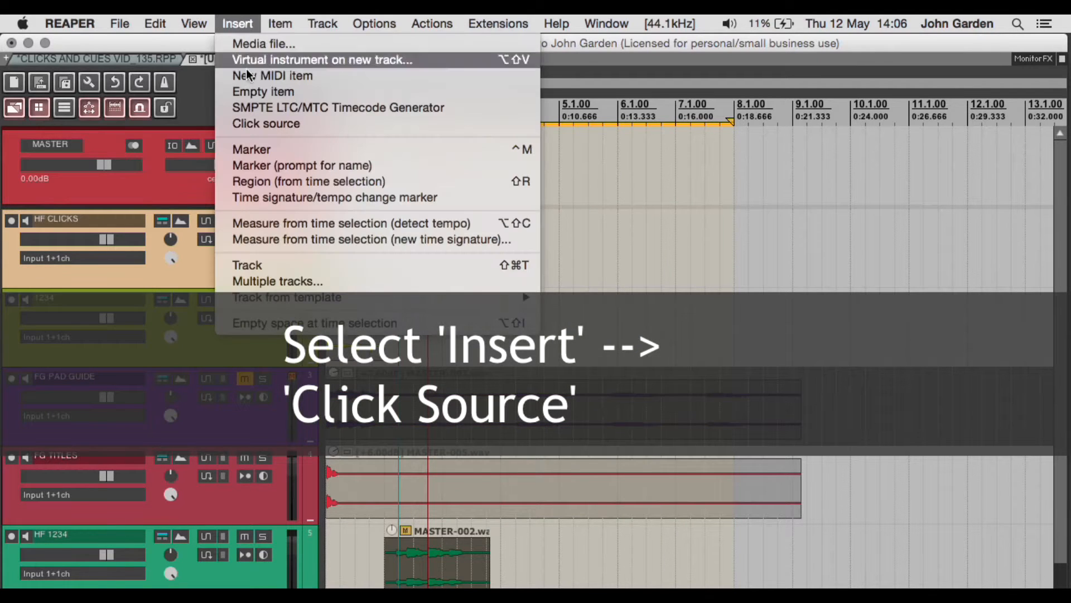
left_click(251, 123)
left_click(337, 255)
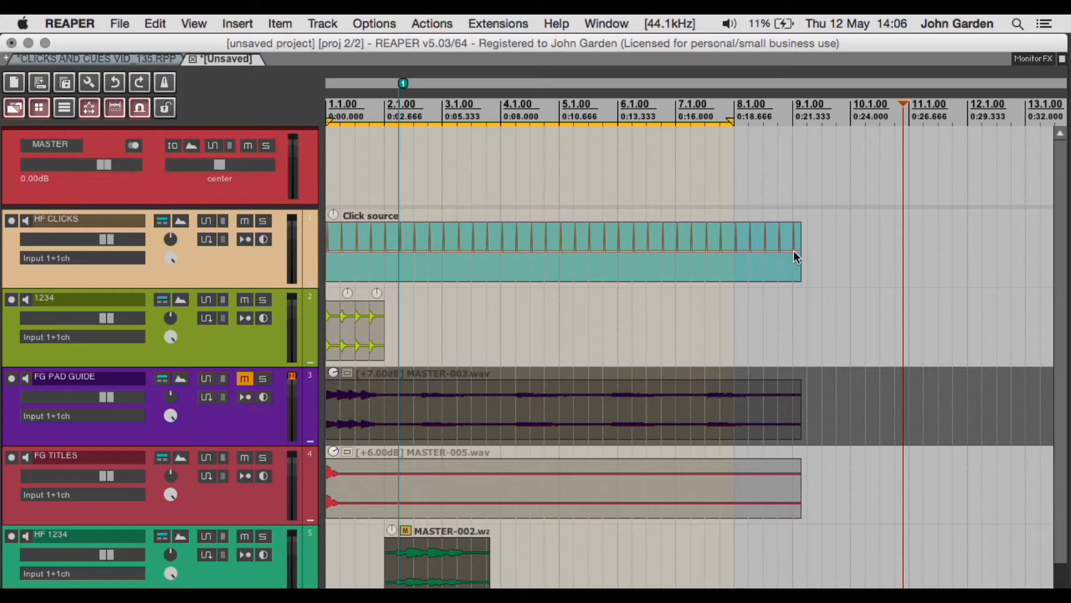
left_click_drag(795, 257, 728, 256)
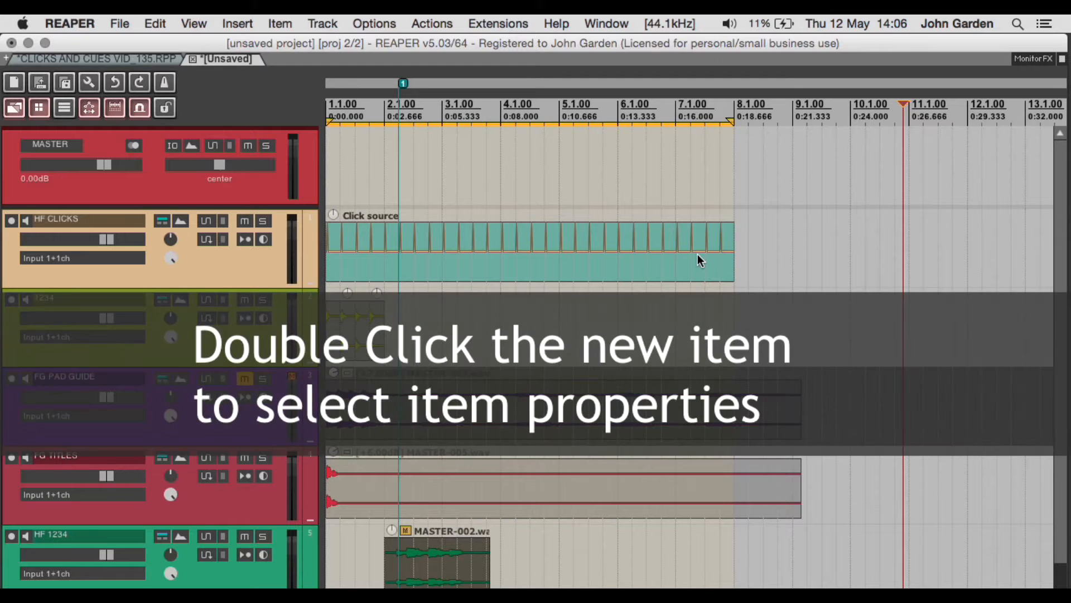
- In the click item's source properties, set the primary beat sample to click hi.wav from STUDIO LIBRARY's REAPER INSTALLS > CLICKS CUSTOM folder
double_click(698, 255)
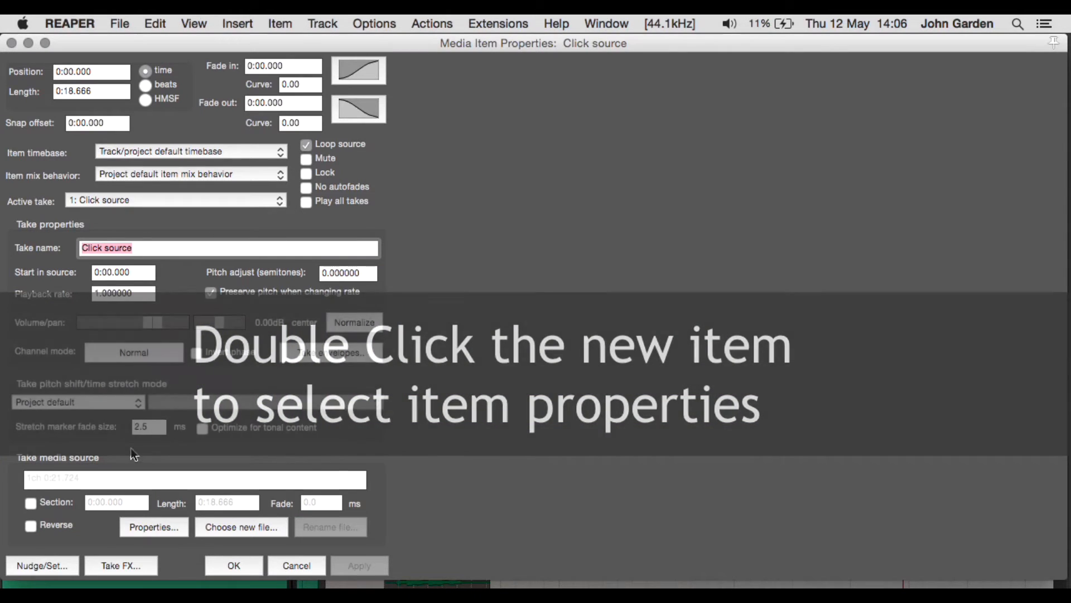
left_click(164, 526)
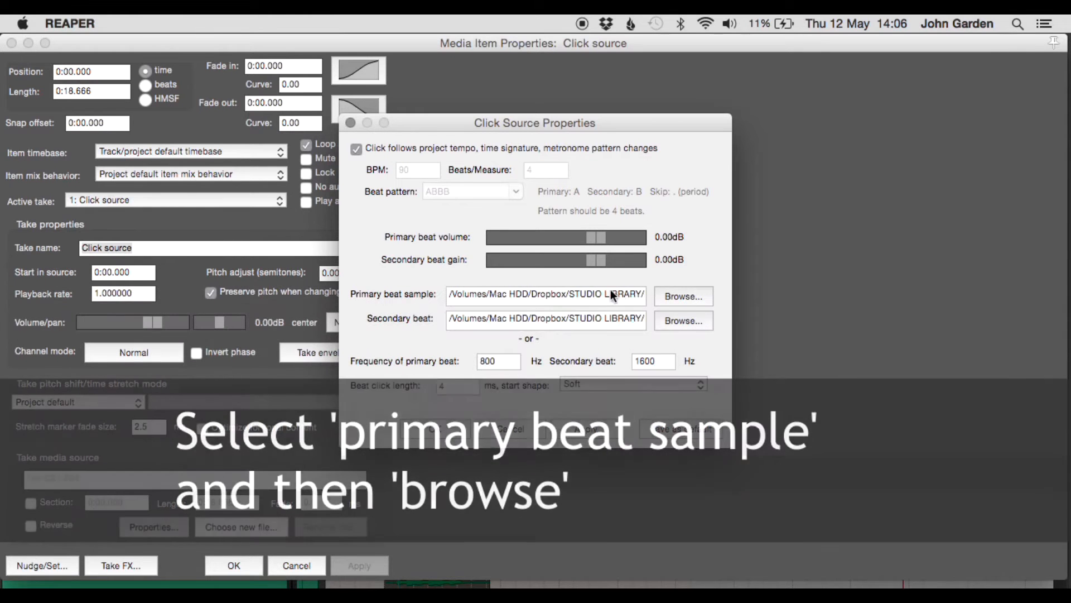
left_click(670, 296)
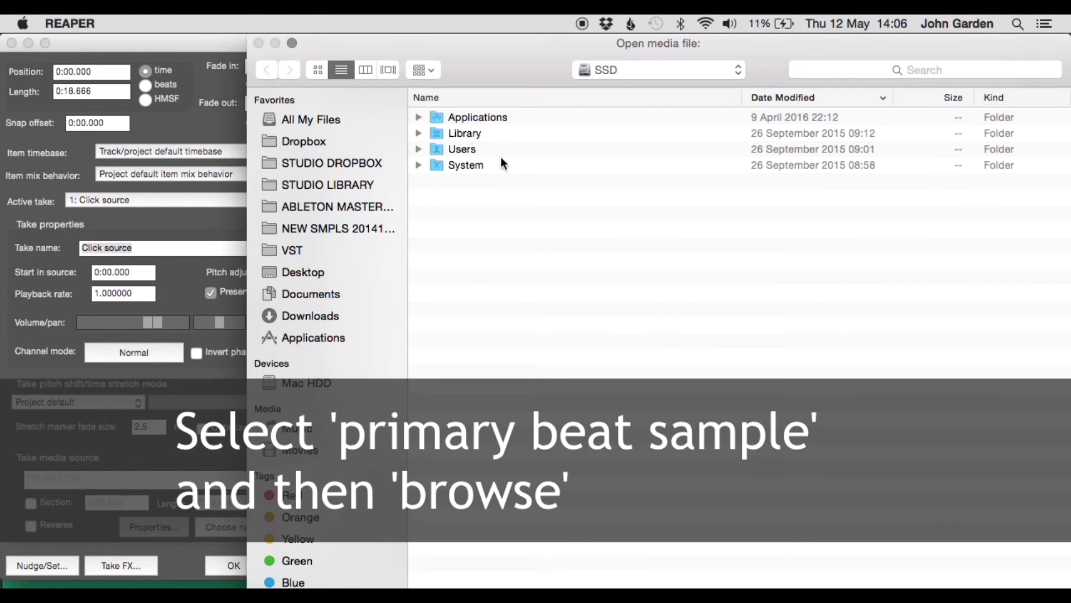
left_click(316, 184)
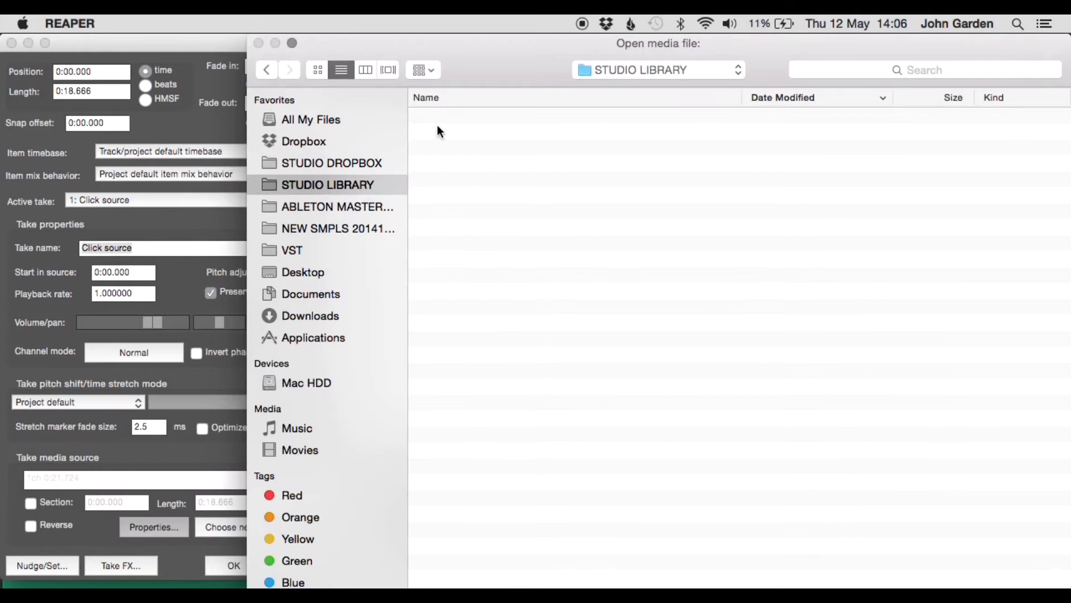
double_click(440, 119)
left_click(440, 118)
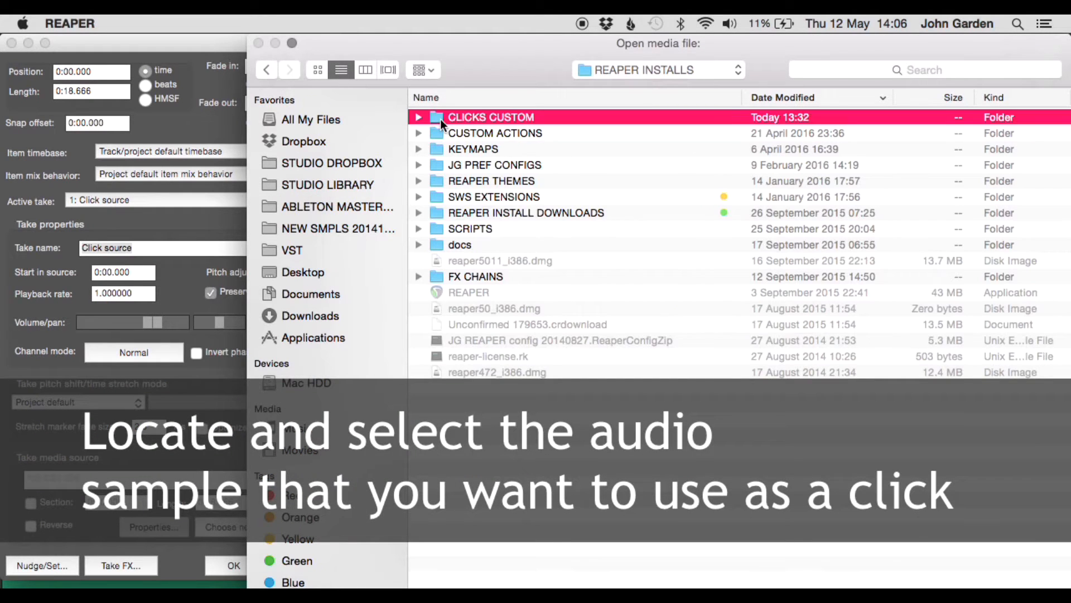
double_click(441, 118)
left_click(450, 132)
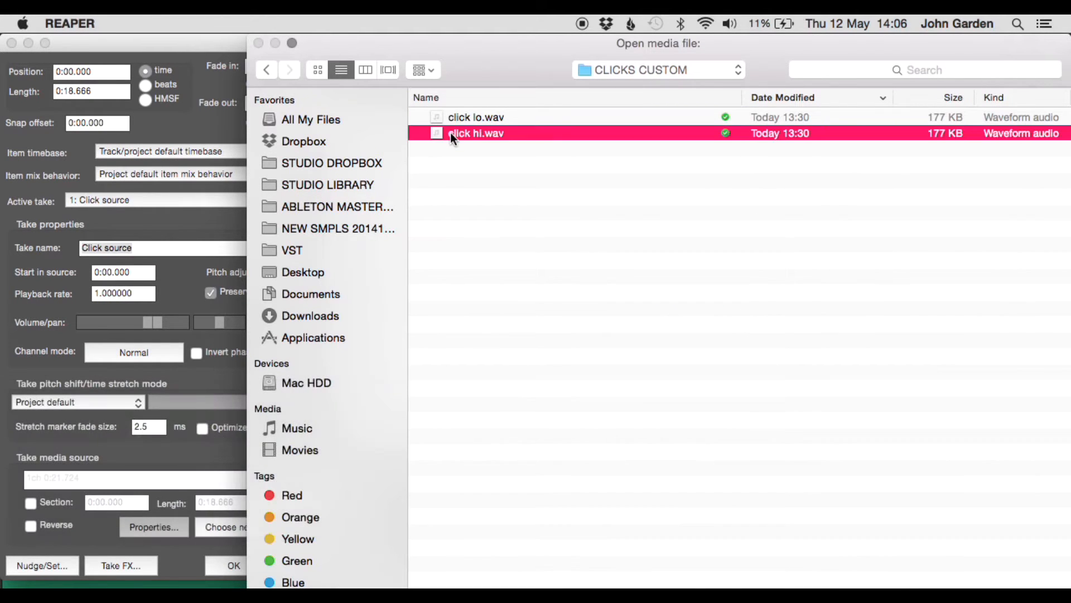
double_click(450, 133)
- Set the secondary beat sample to click lo.wav from the same CLICKS CUSTOM folder
left_click(662, 317)
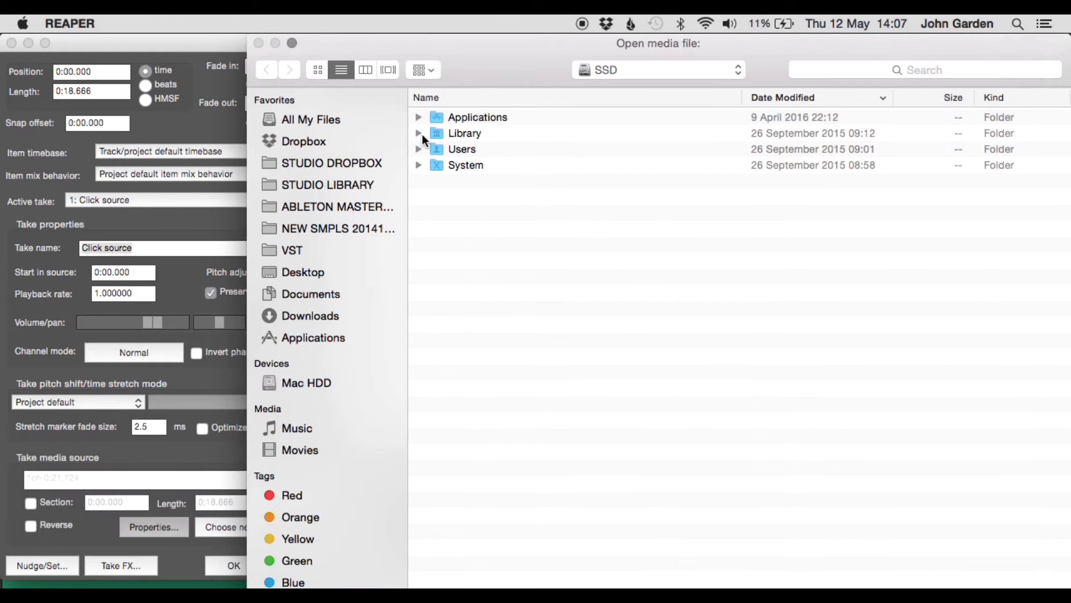
left_click(375, 185)
double_click(449, 116)
double_click(448, 114)
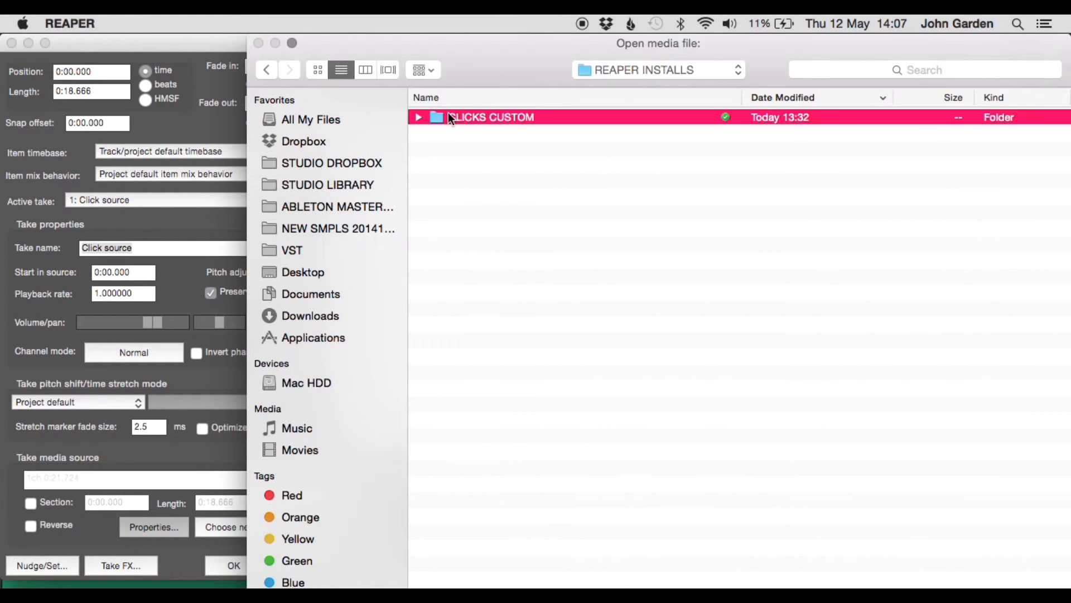
left_click(449, 115)
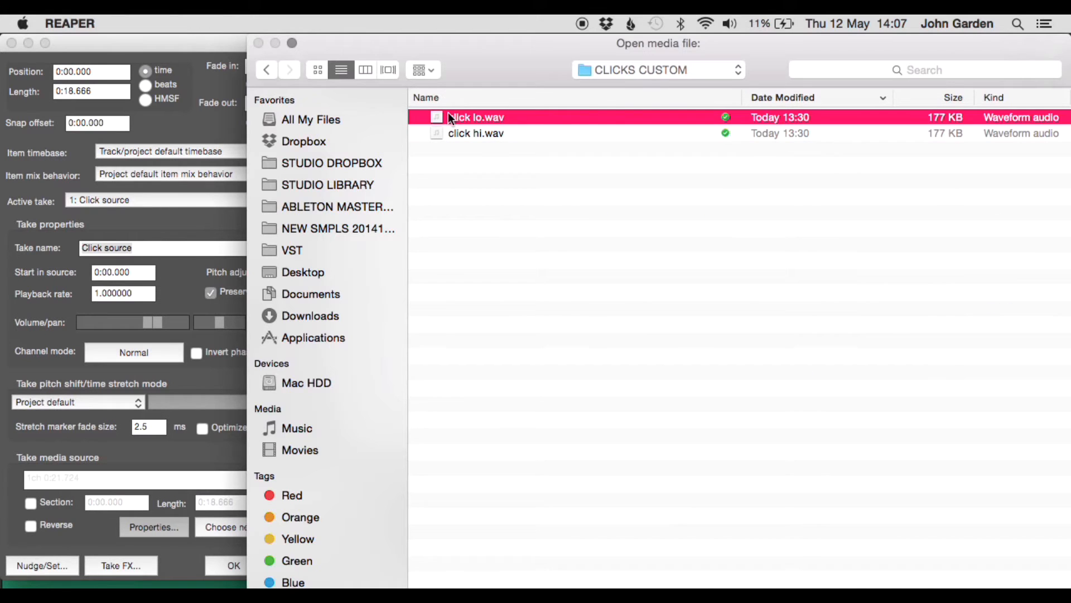
double_click(449, 114)
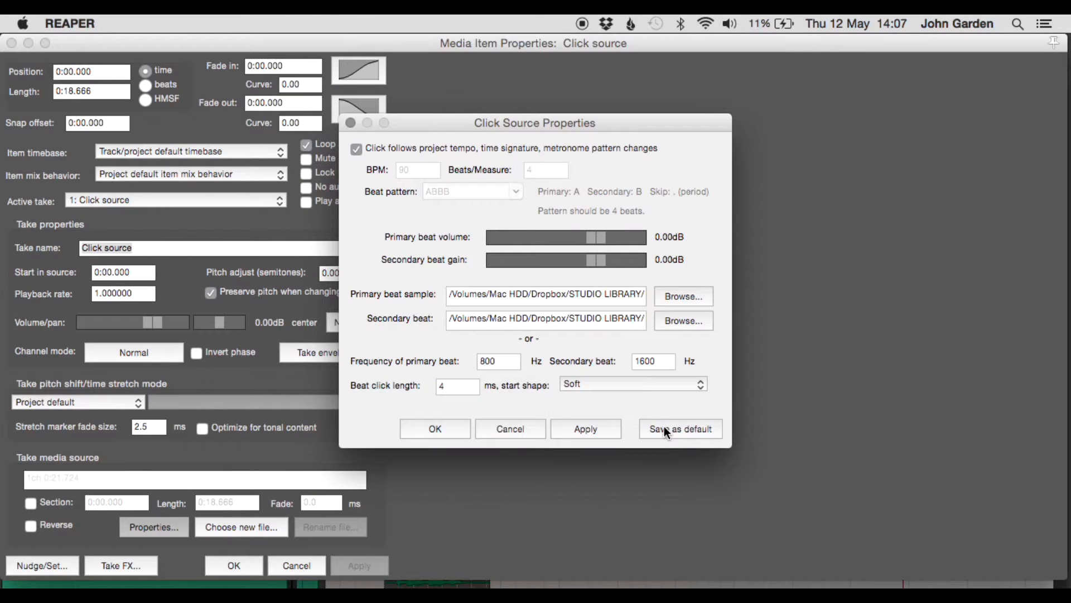
- Set the click's start shape to Hard, try and reset the secondary beat gain, and accept the click and item properties
left_click(647, 387)
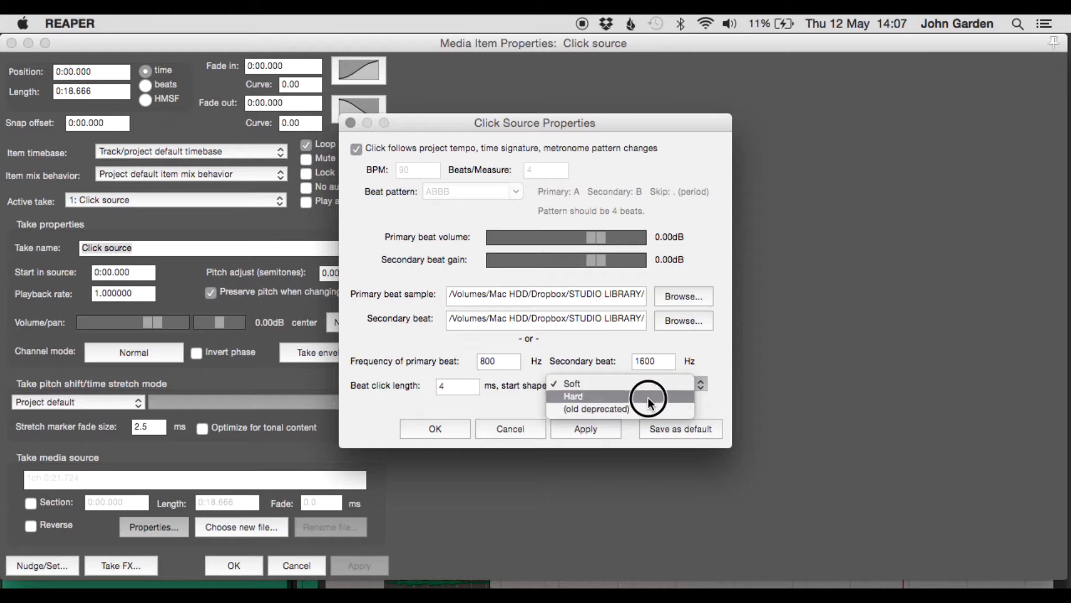
left_click(647, 397)
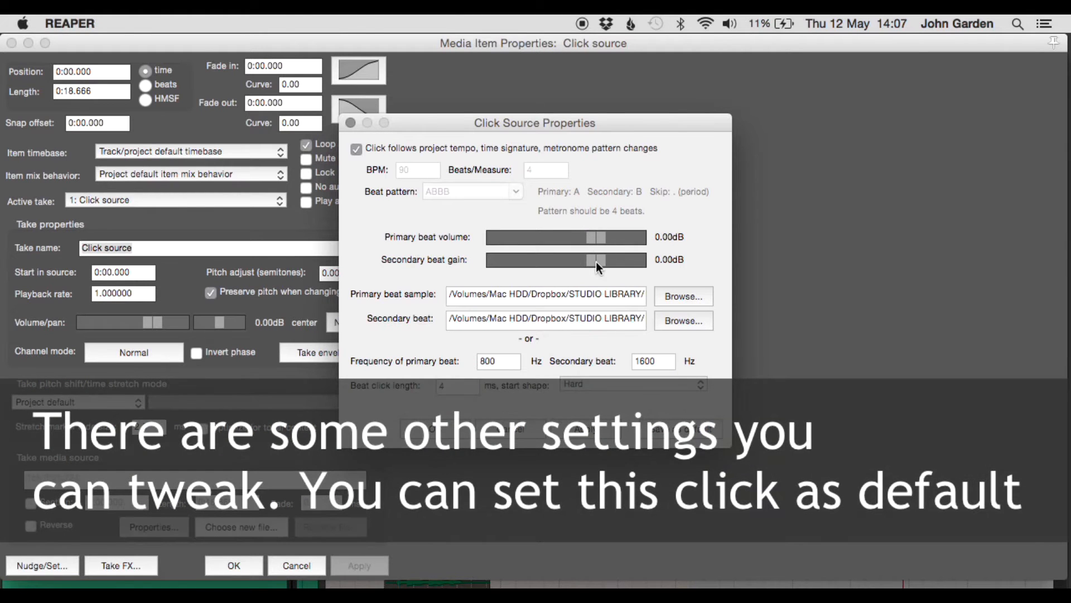
mouse_move(596, 261)
left_mouse_down()
mouse_move(587, 266)
mouse_move(605, 266)
left_mouse_up()
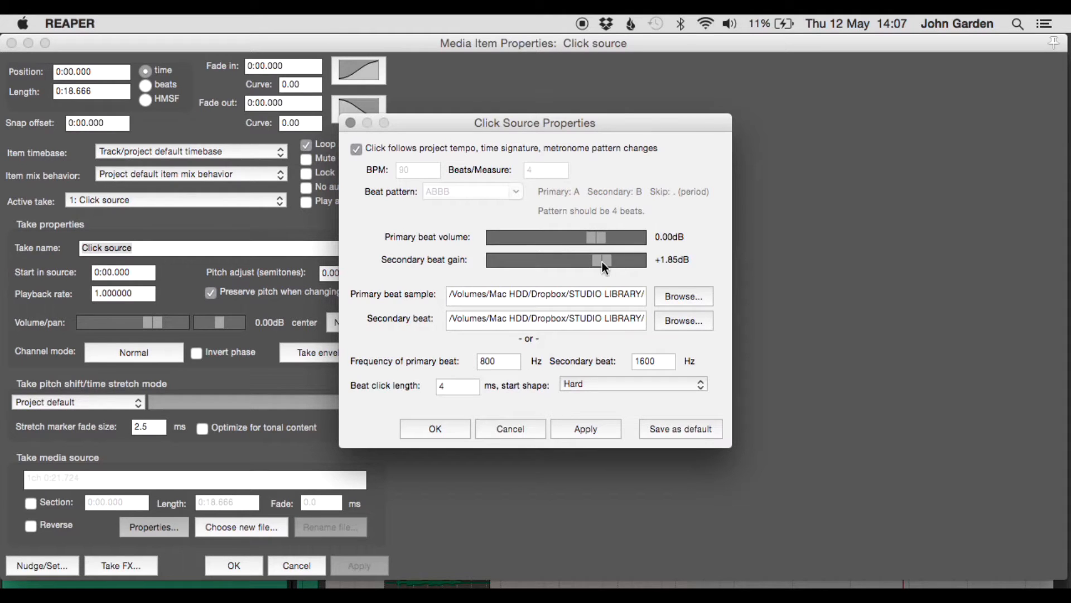
double_click(602, 262)
left_click(601, 429)
left_click(454, 431)
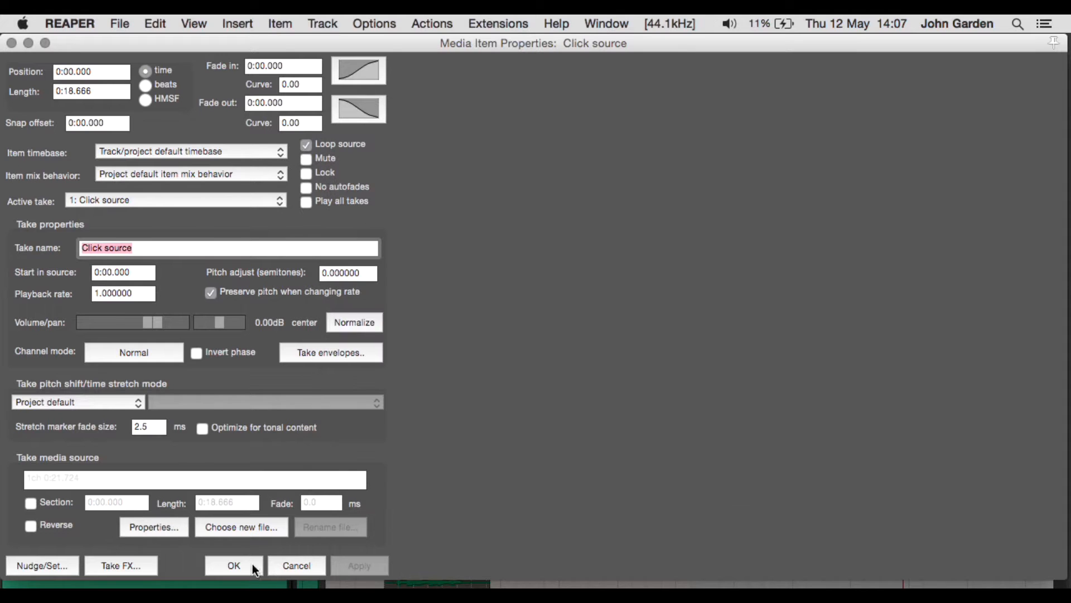
left_click(250, 565)
- Play the project from the start with the HF CLICKS track soloed to hear the custom click, and stop playback
key("w")
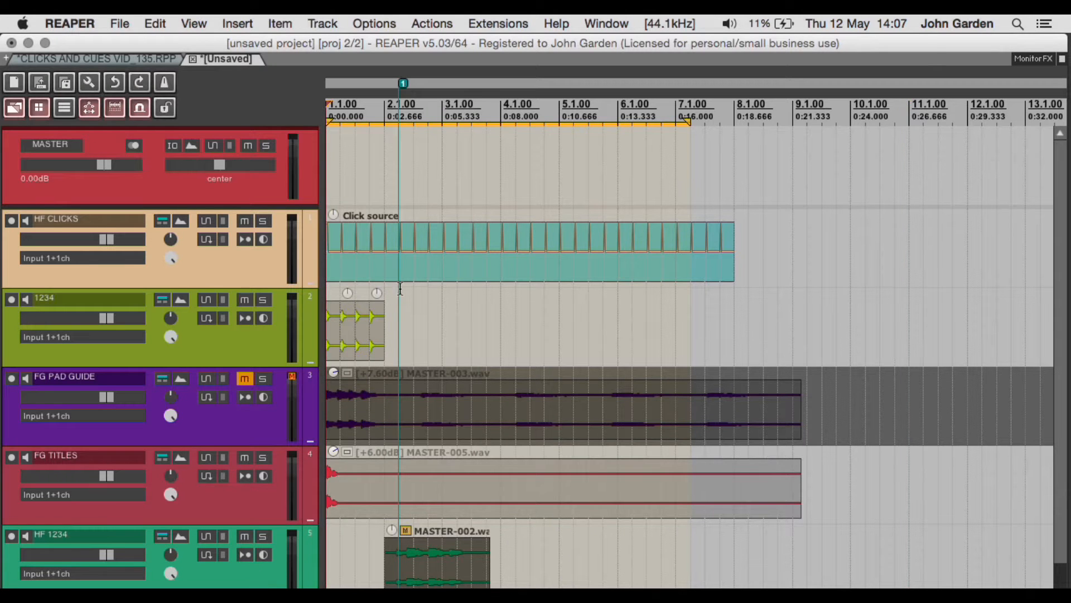
key("space")
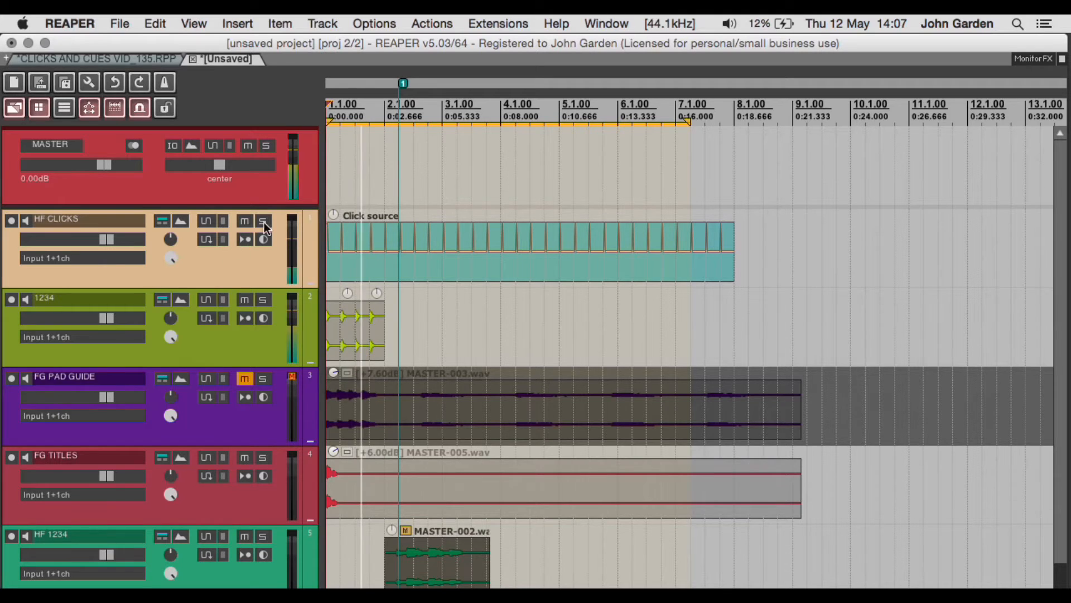
left_click(264, 222)
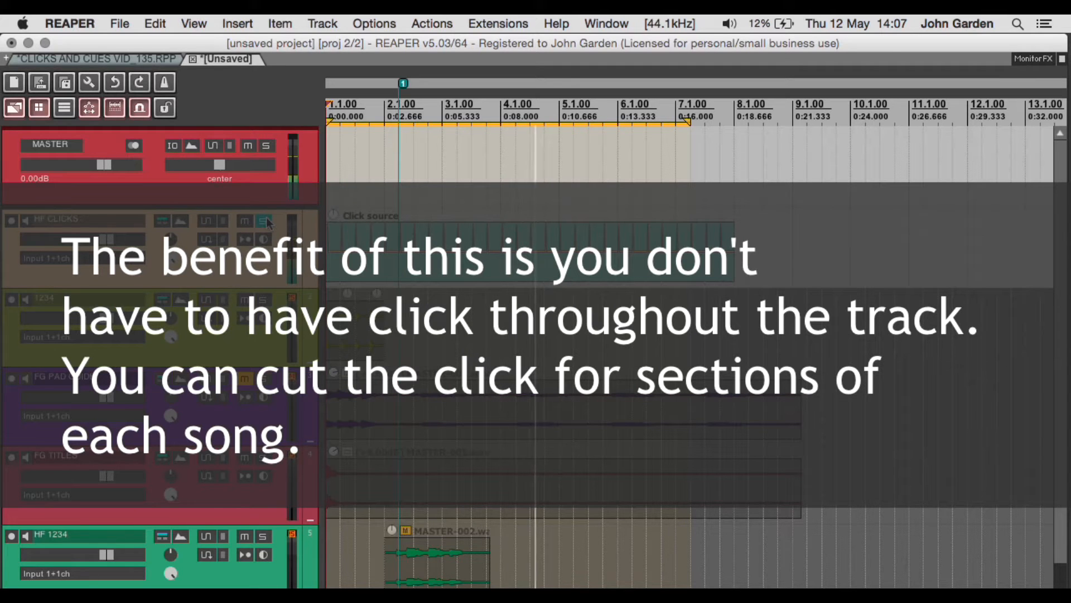
key("space")
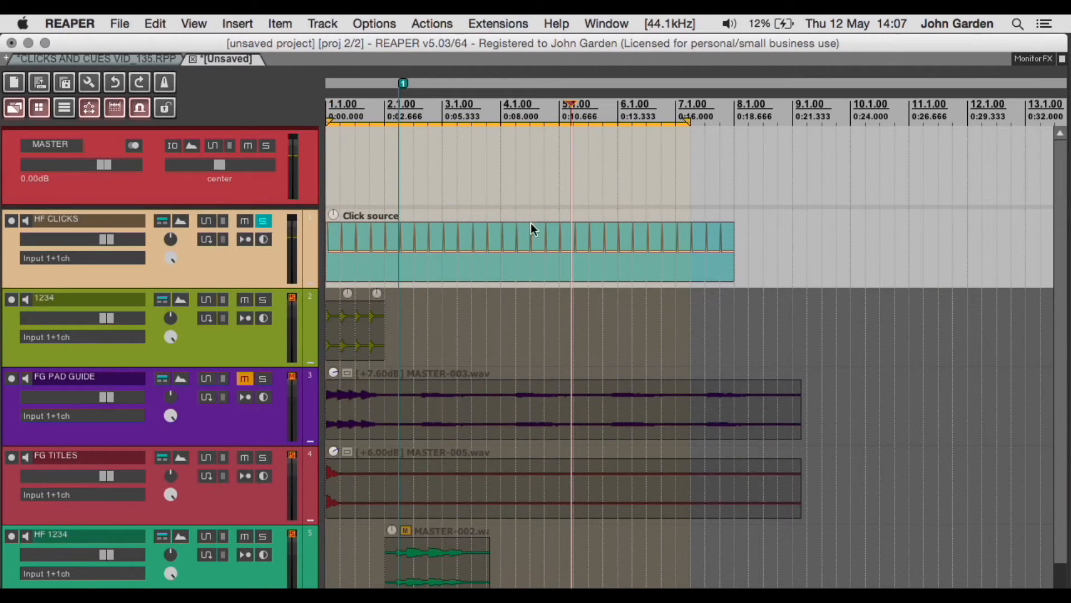
- Split the click source item at the edit cursor and shift its second part further along the timeline to leave a gap
key("s")
left_click_drag(617, 252, 776, 242)
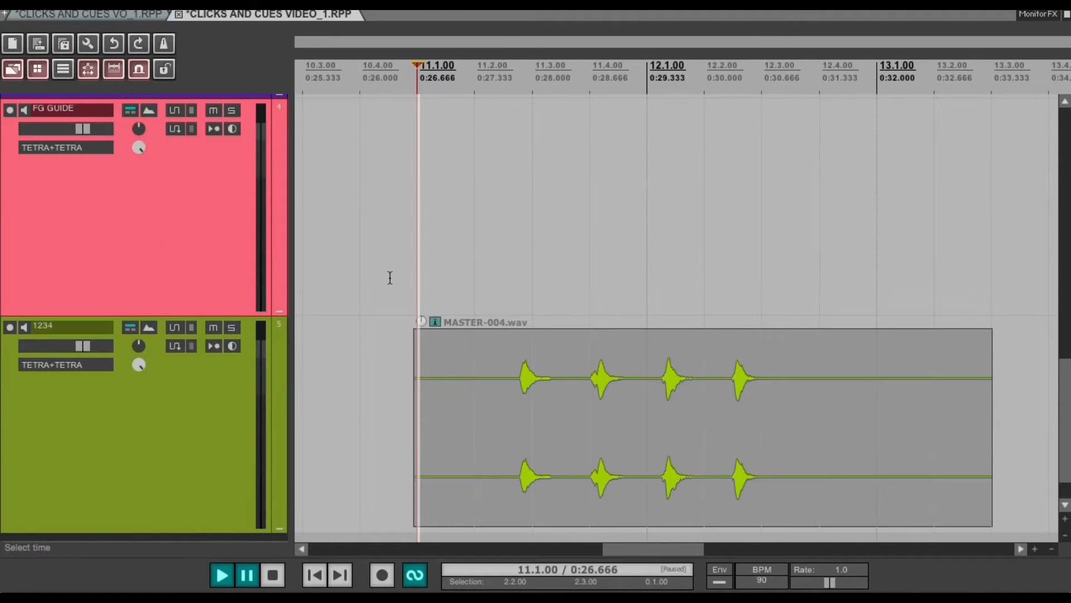
- Play the spoken count on the 1234 track and split its item at the start of each of the four numbers
left_click(451, 283)
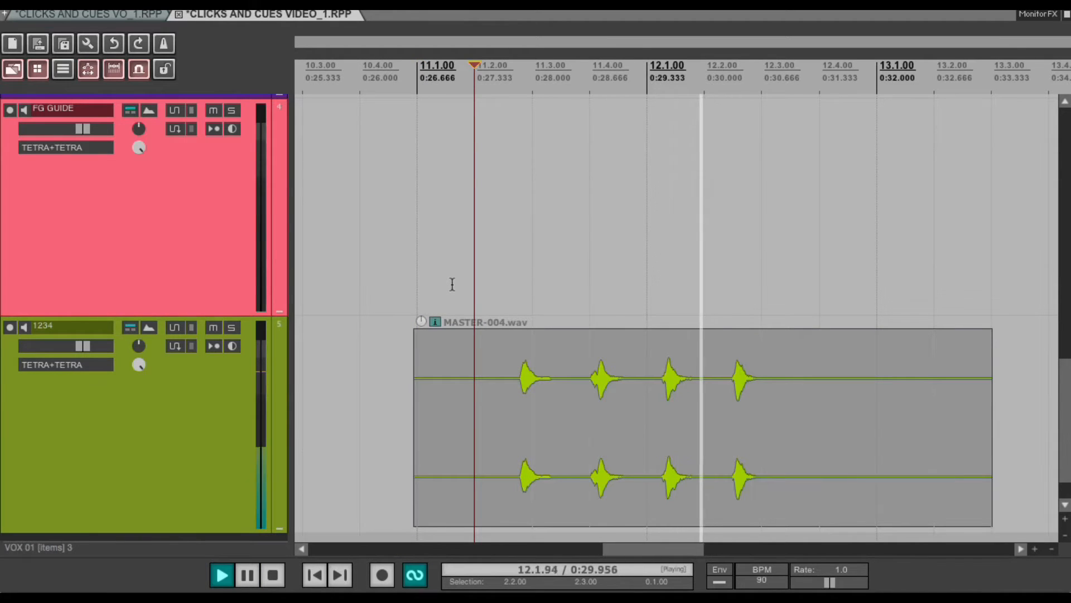
key("space")
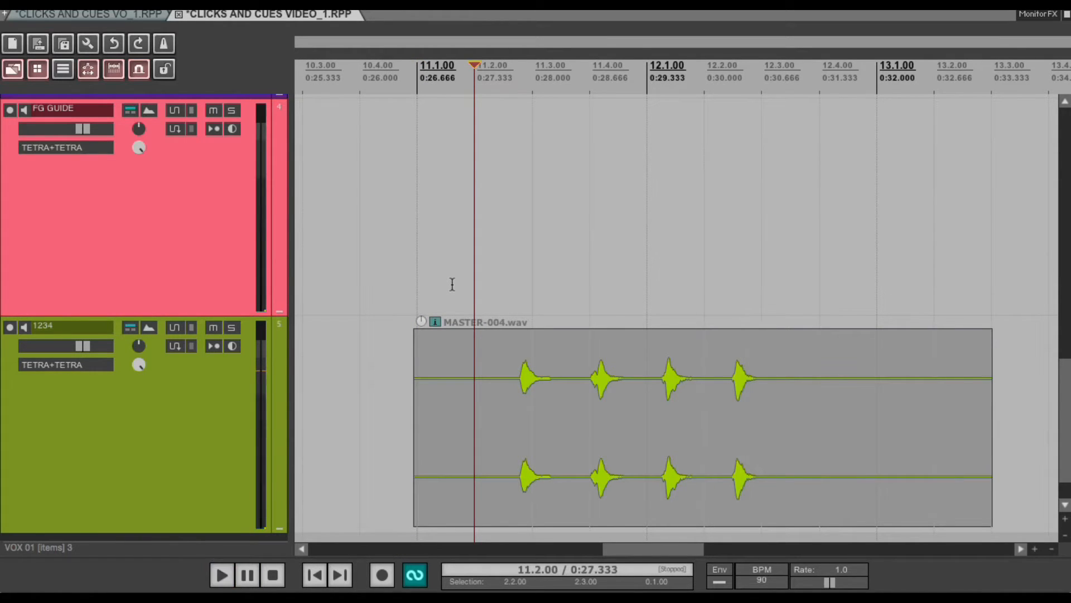
left_click(463, 360)
key("Tab")
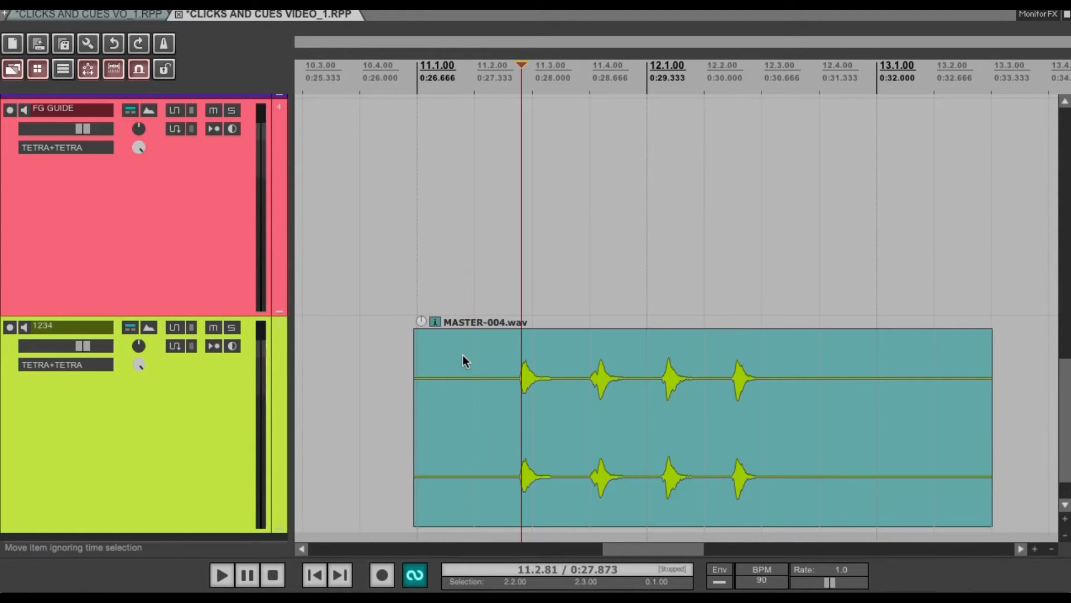
key("s")
key("Tab")
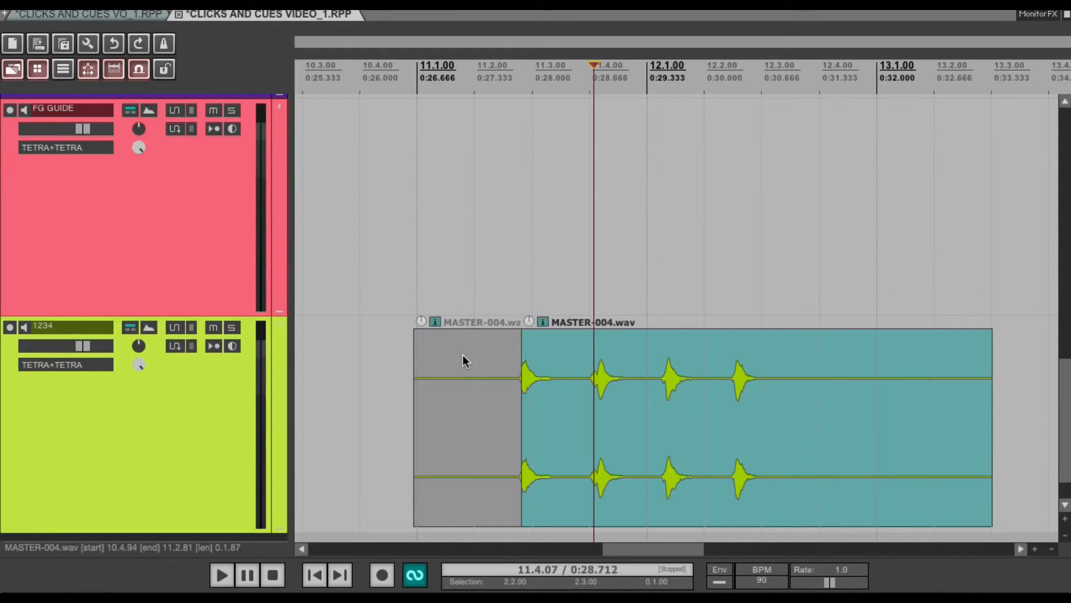
key("s")
key("Tab")
key("s")
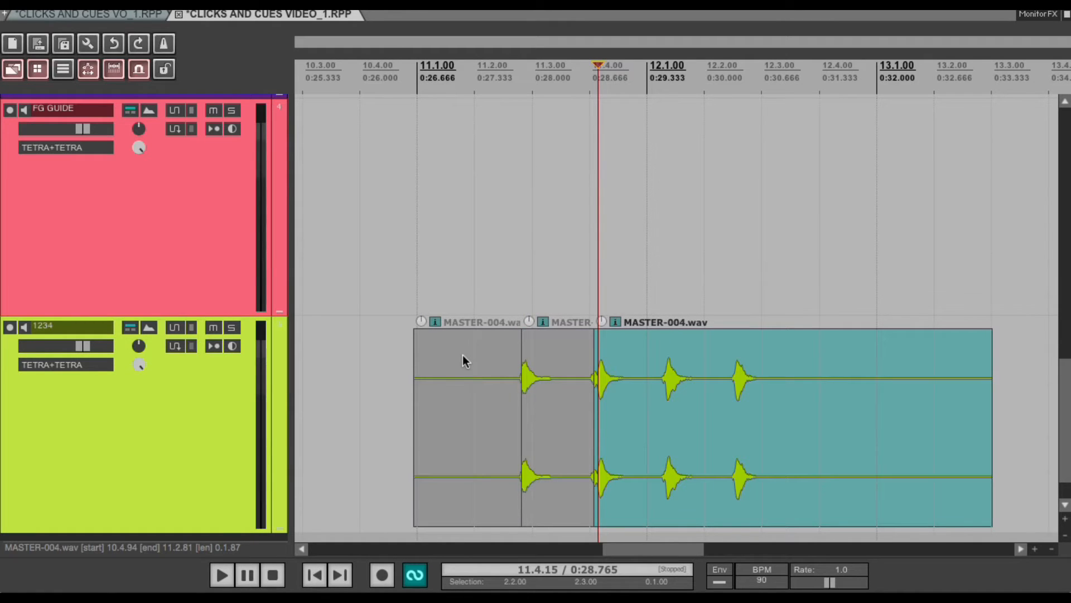
key("Tab")
key("s")
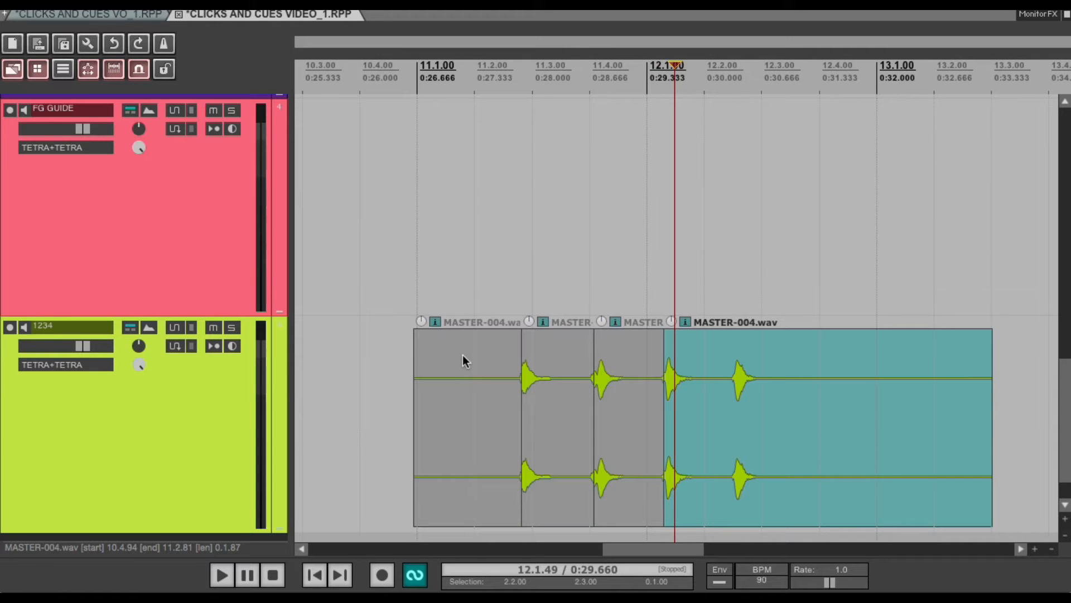
key("Tab")
key("s")
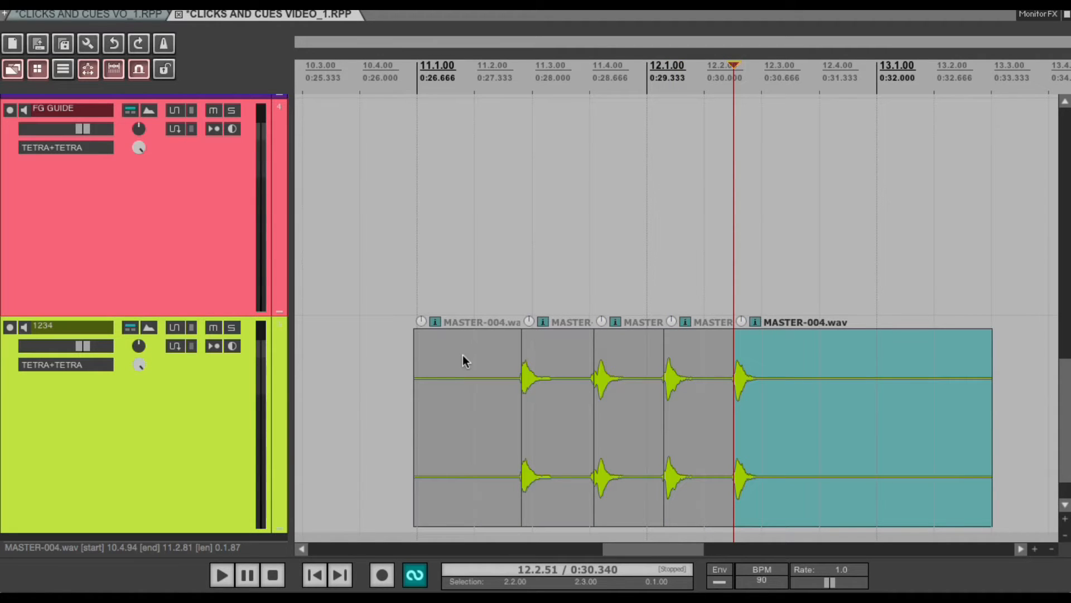
- Delete the silence before the first number, and split off and delete the part of the last piece after 12.4.00
left_click(463, 357)
key("Delete")
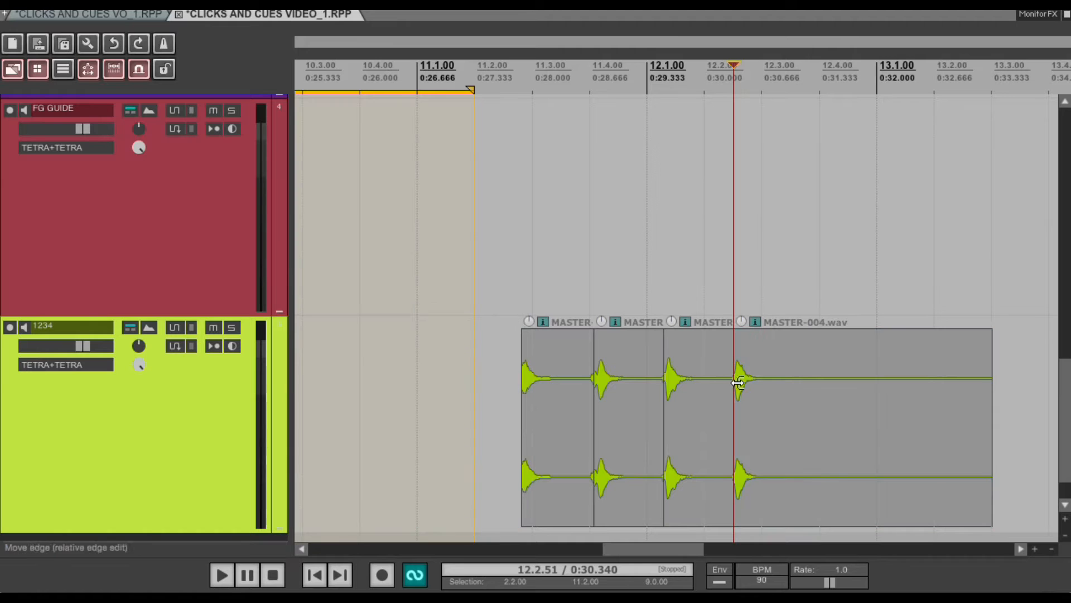
left_click_drag(802, 382, 801, 380)
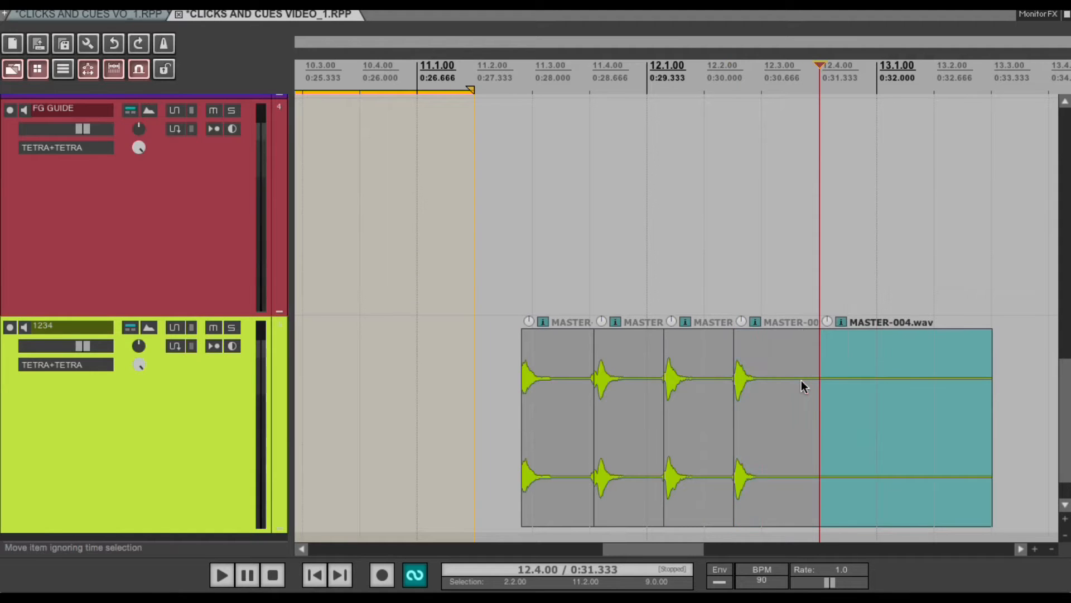
key("s")
key("Delete")
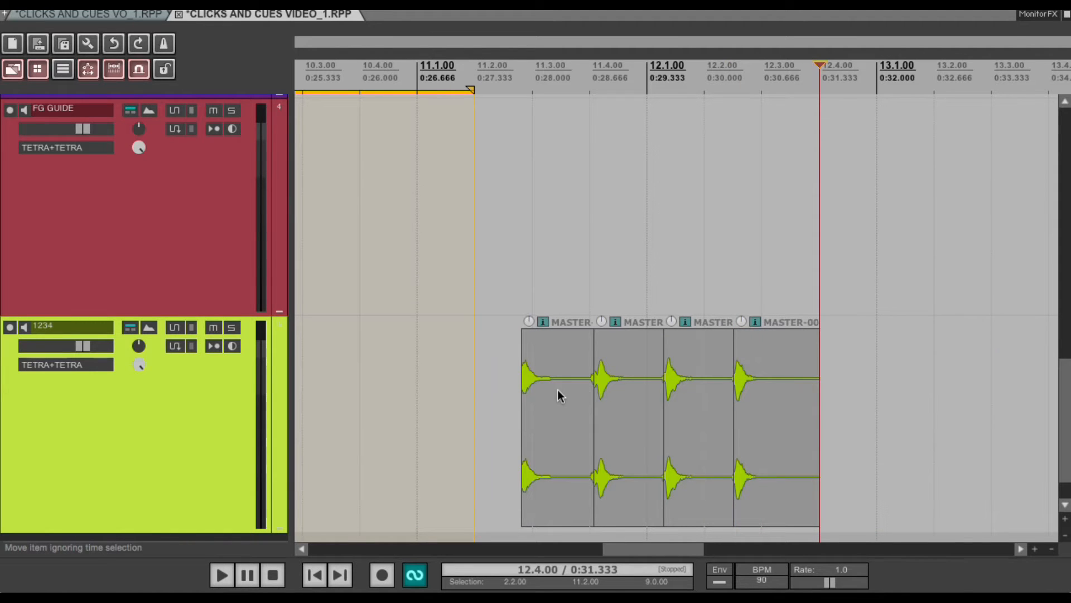
- Move the four spoken-number pieces onto consecutive beats of the grid, starting at 11.1.00
left_click_drag(558, 390, 476, 384)
left_click_drag(605, 377, 531, 378)
left_click_drag(678, 379, 590, 378)
left_click_drag(740, 380, 645, 378)
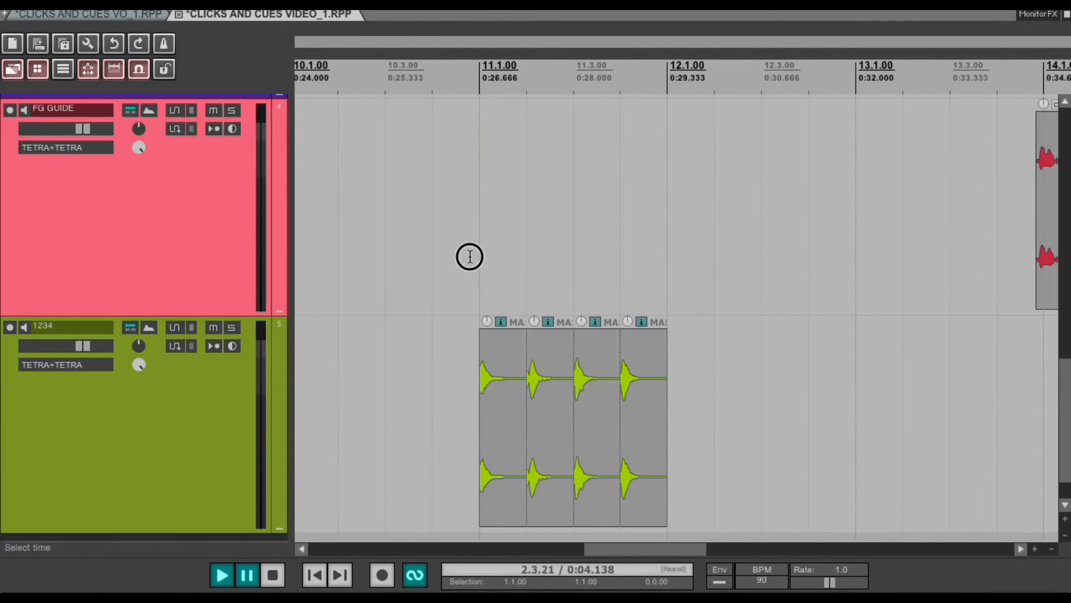
- Play the aligned count from 11.1.00 with the metronome enabled, and pause playback
left_click(470, 257)
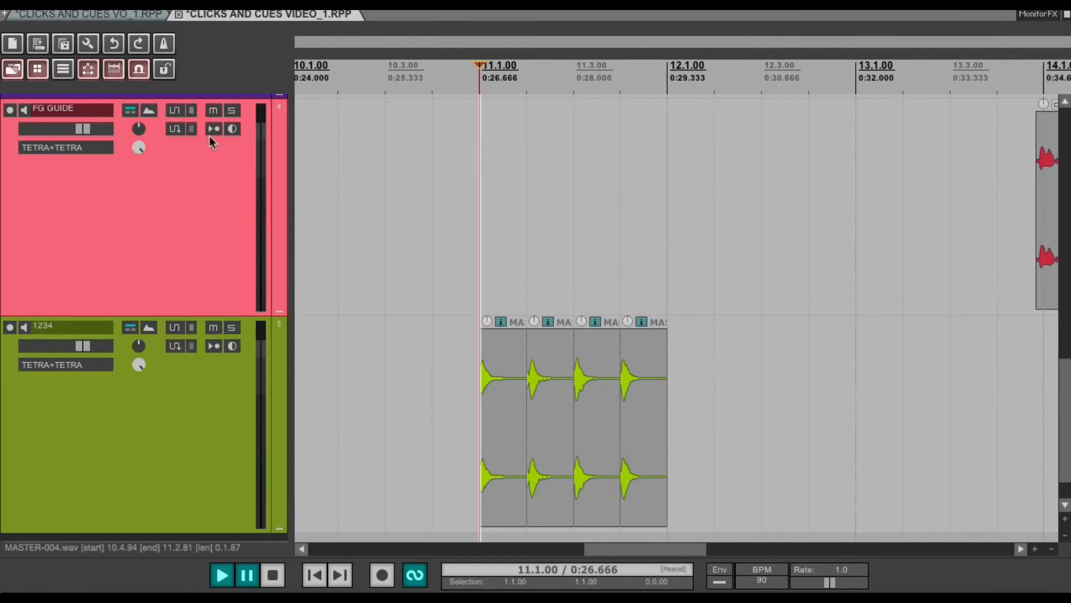
left_click(164, 44)
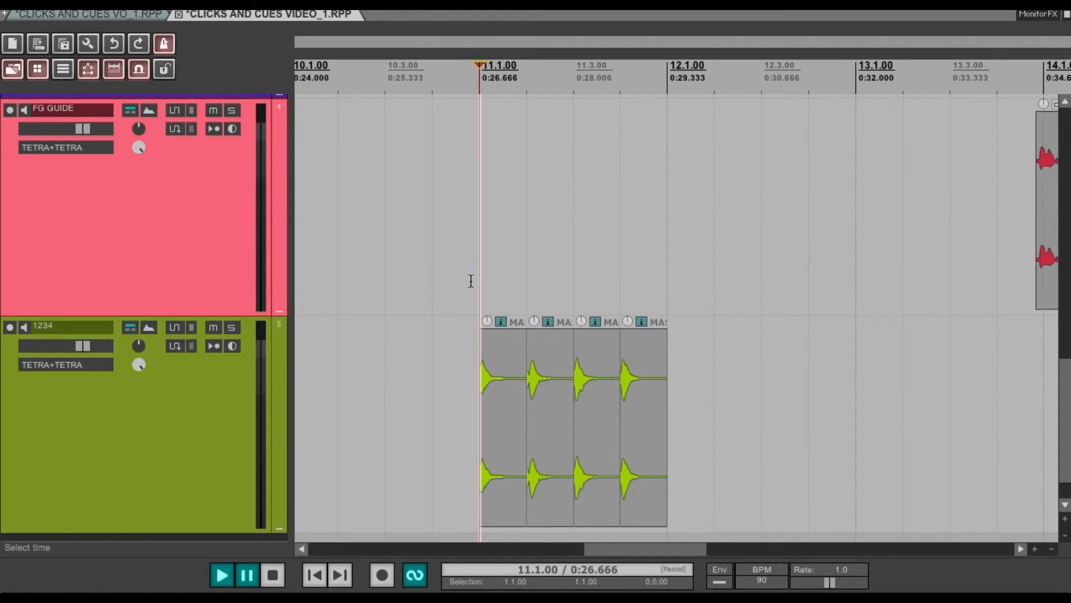
key("space")
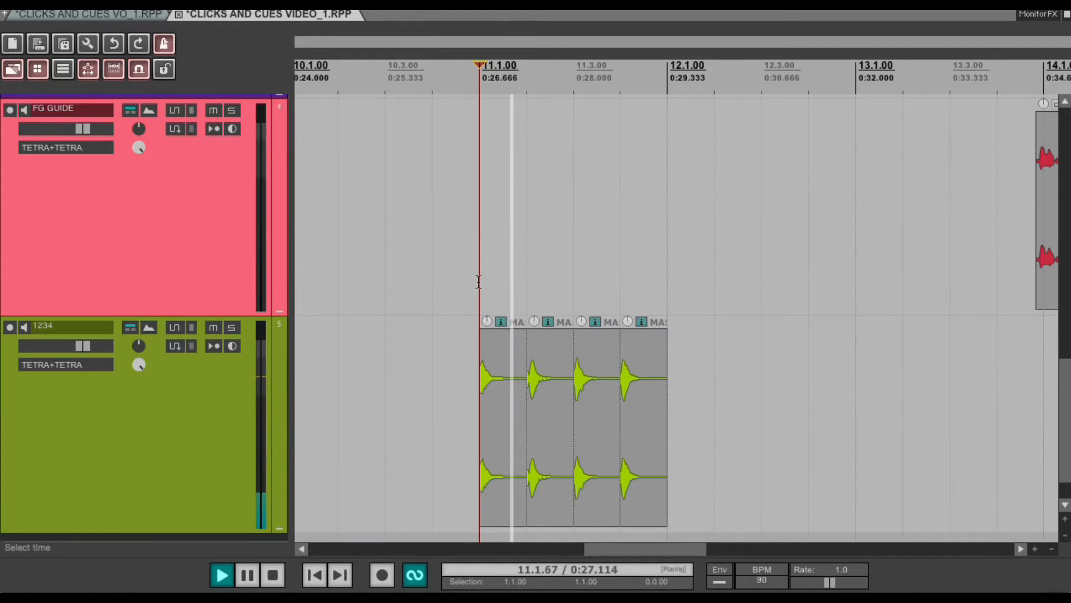
key("ctrl+space")
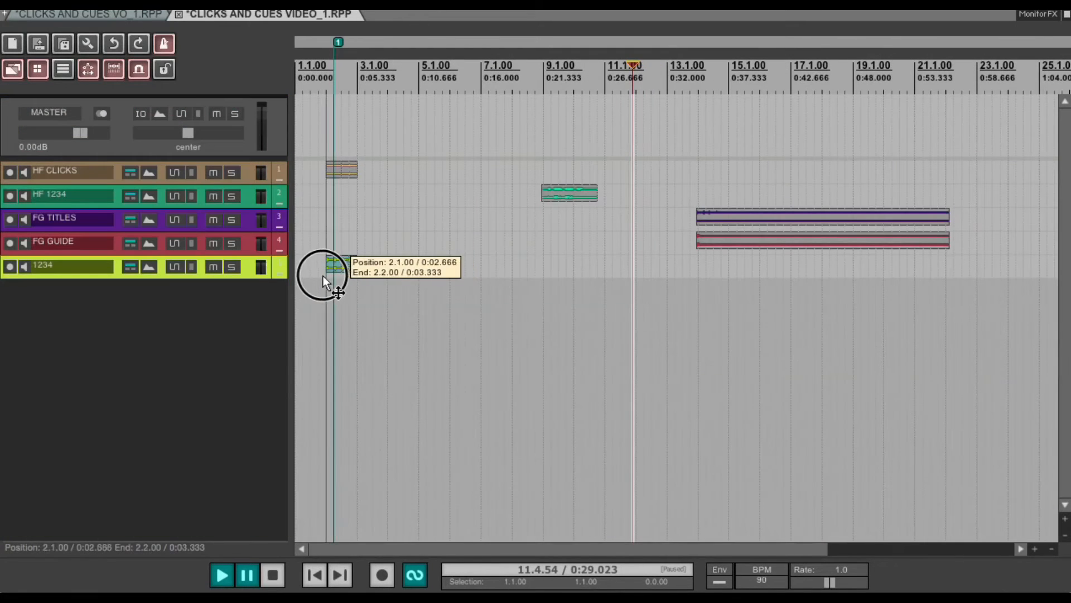
- Move the spoken count to the project start at 1.1.00 and play it into the clicks, switching the metronome off
left_click_drag(322, 276, 289, 273)
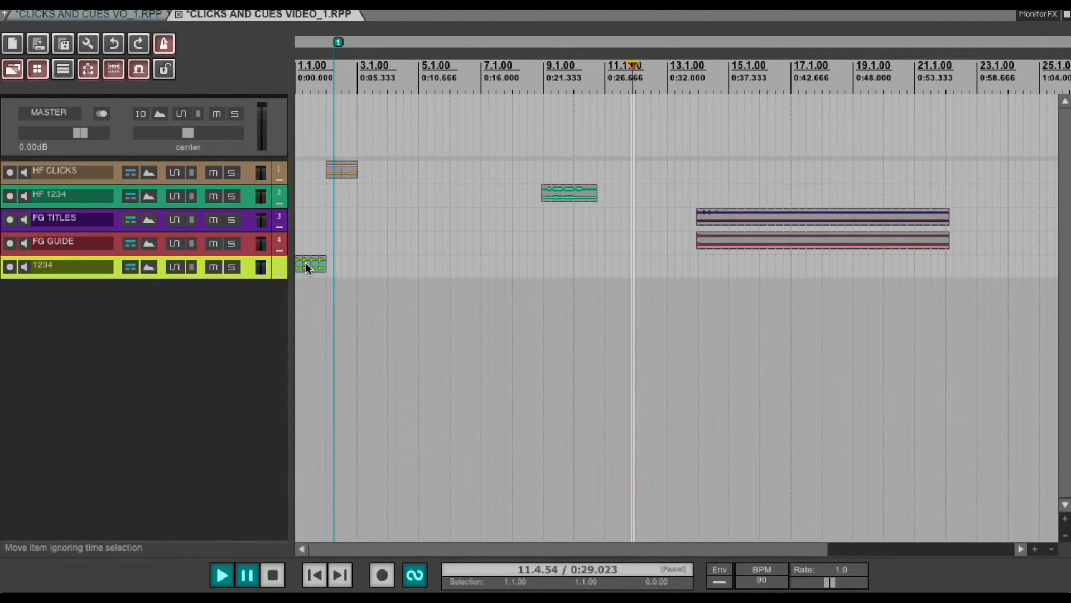
key("w")
left_click_drag(447, 135, 199, 349)
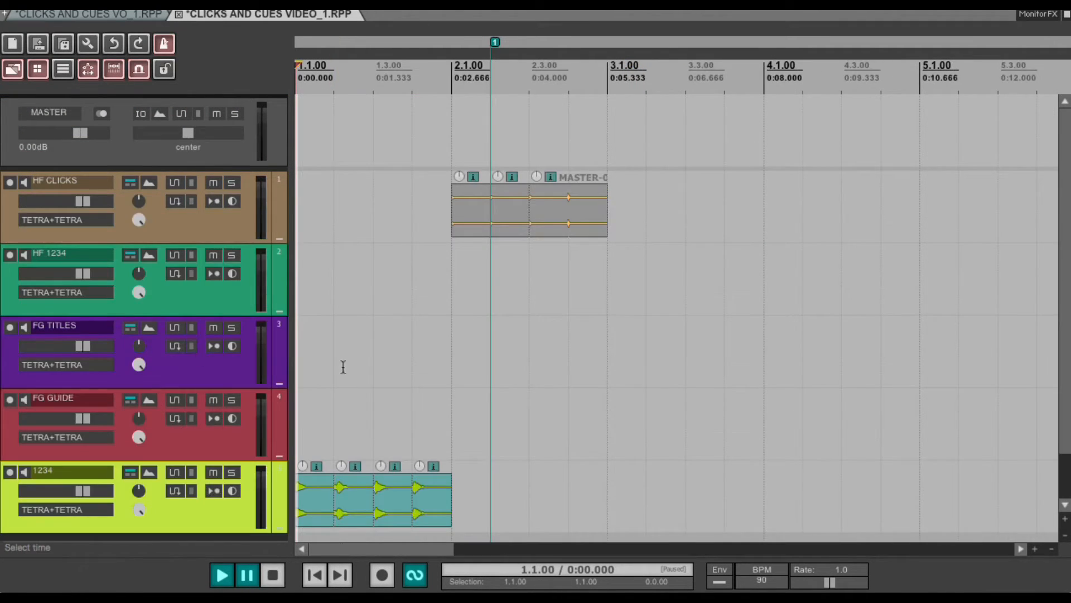
key("space")
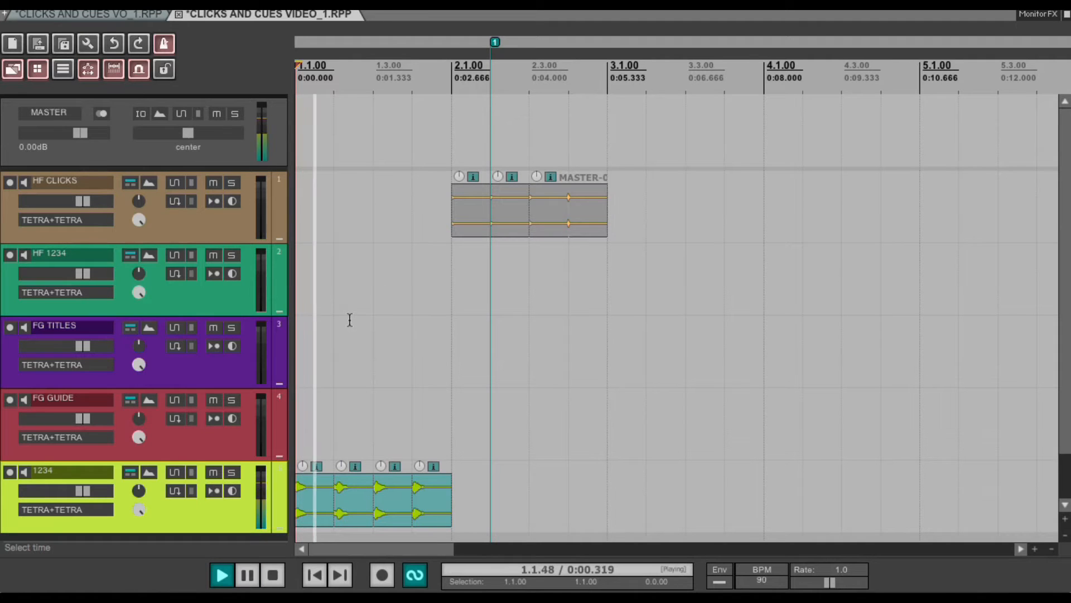
left_click(166, 44)
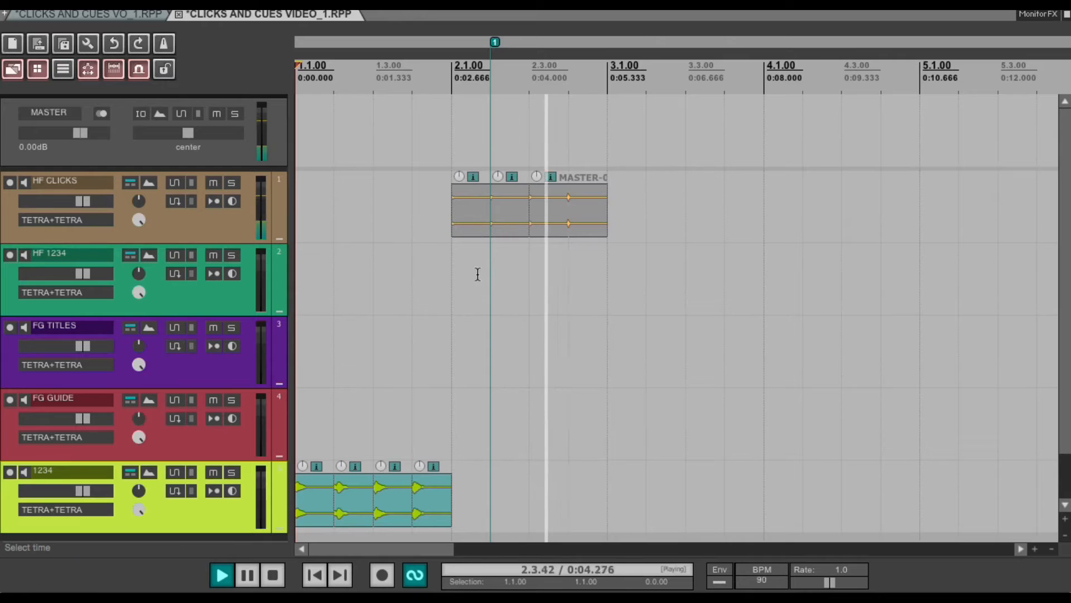
key("ctrl+space")
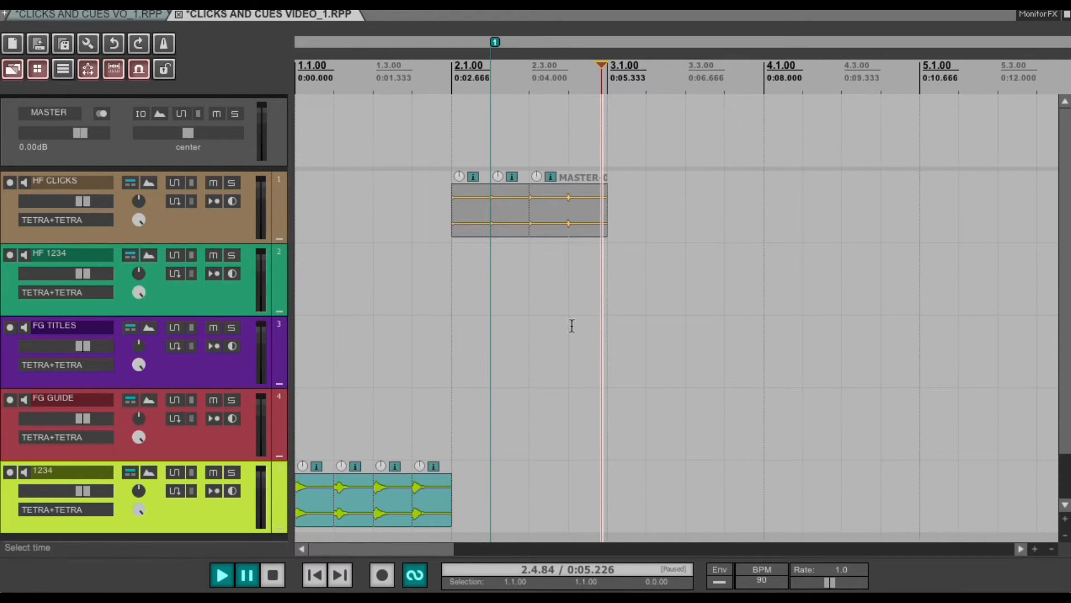
- Copy the HF CLICKS items from bar 2 to bar 1, and play the clicks with the count from the project start
left_click(503, 211)
left_click_drag(585, 218, 261, 208)
key("Home")
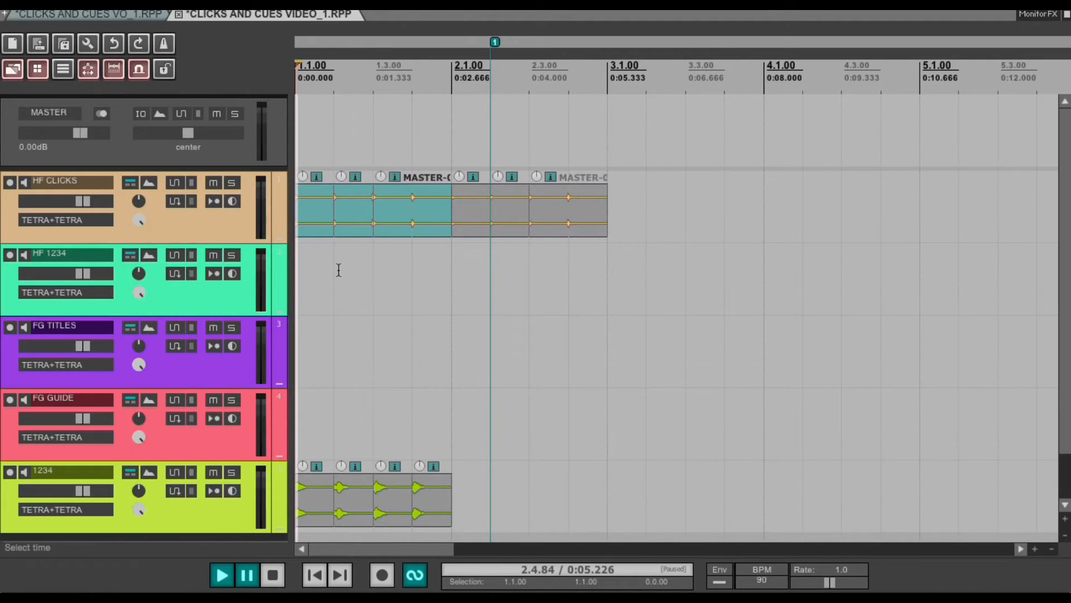
key("space")
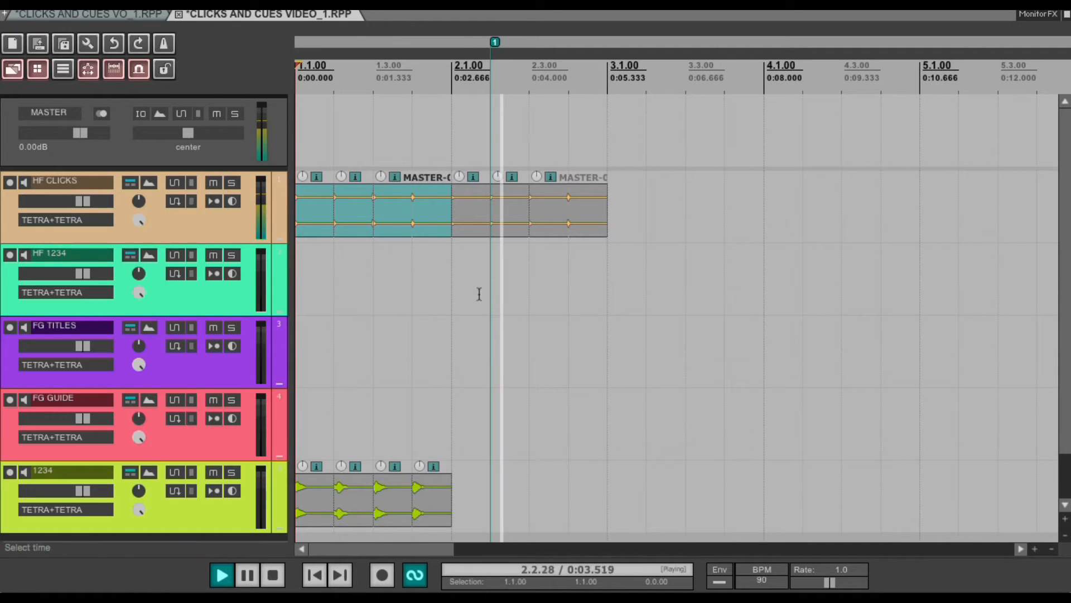
key("space")
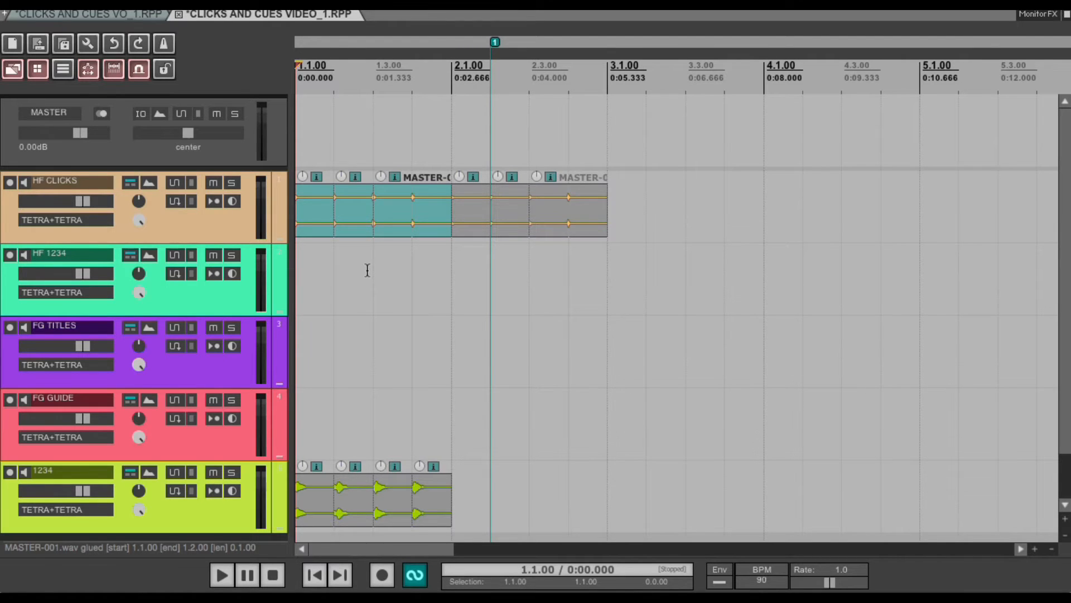
- Play the MASTER-002.wav item on the HF 1234 track from 9.1.00, and pause playback
scroll(367, 270, "down", 5)
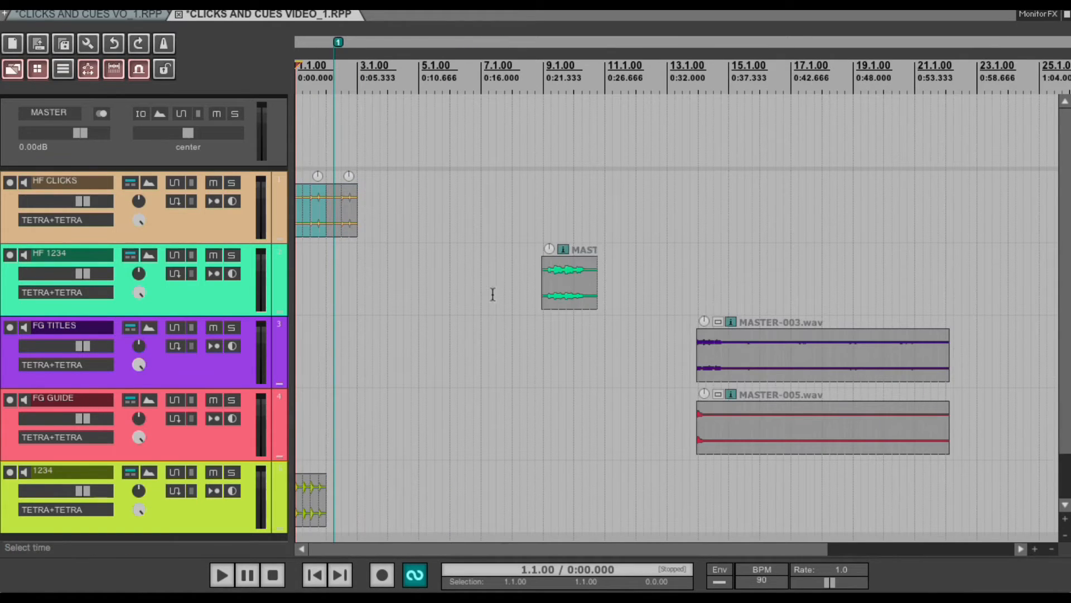
left_click_drag(526, 246, 649, 366)
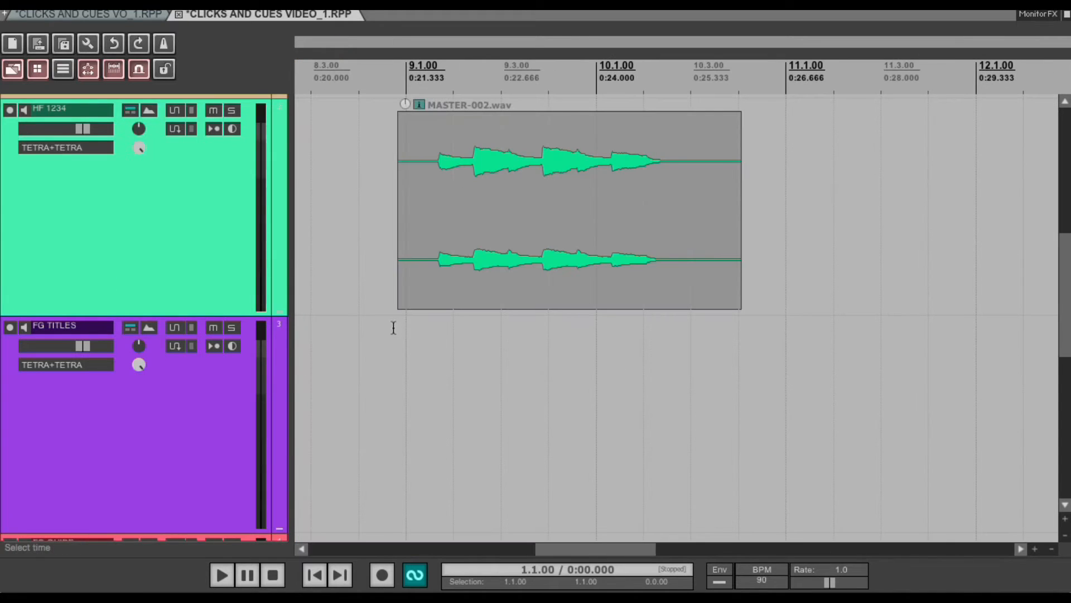
left_click(419, 349)
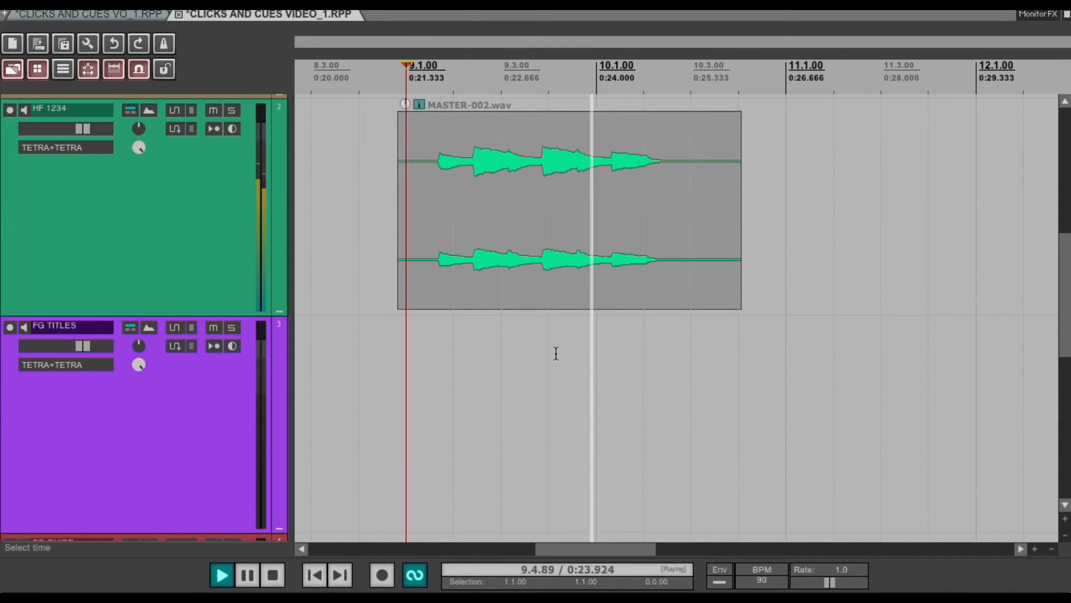
key("Return")
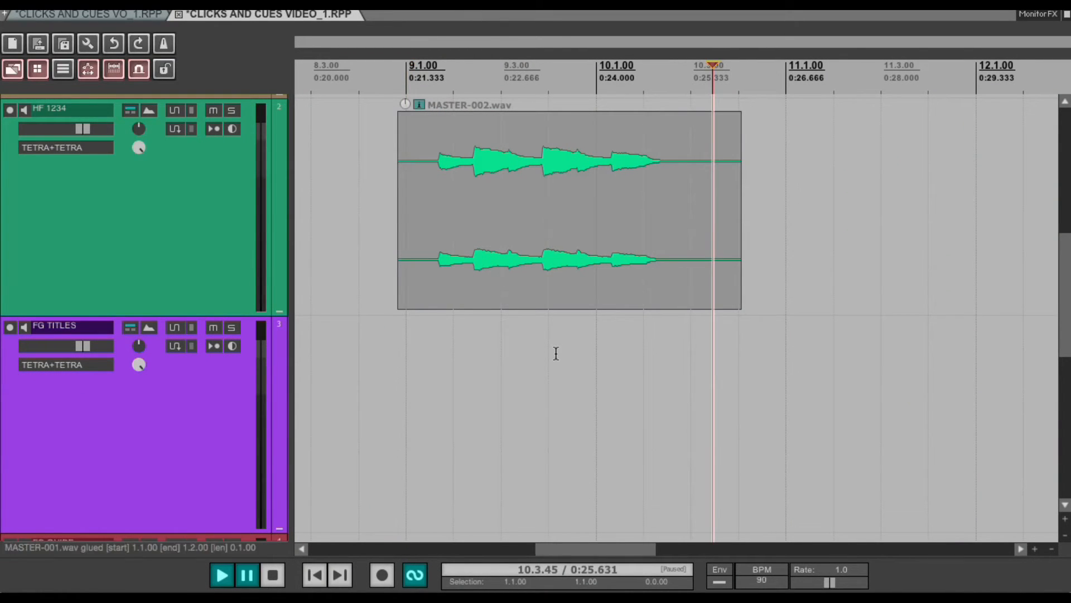
- Move the HF 1234 item to start at bar 2, play the project from the beginning, and pause playback
key("grave")
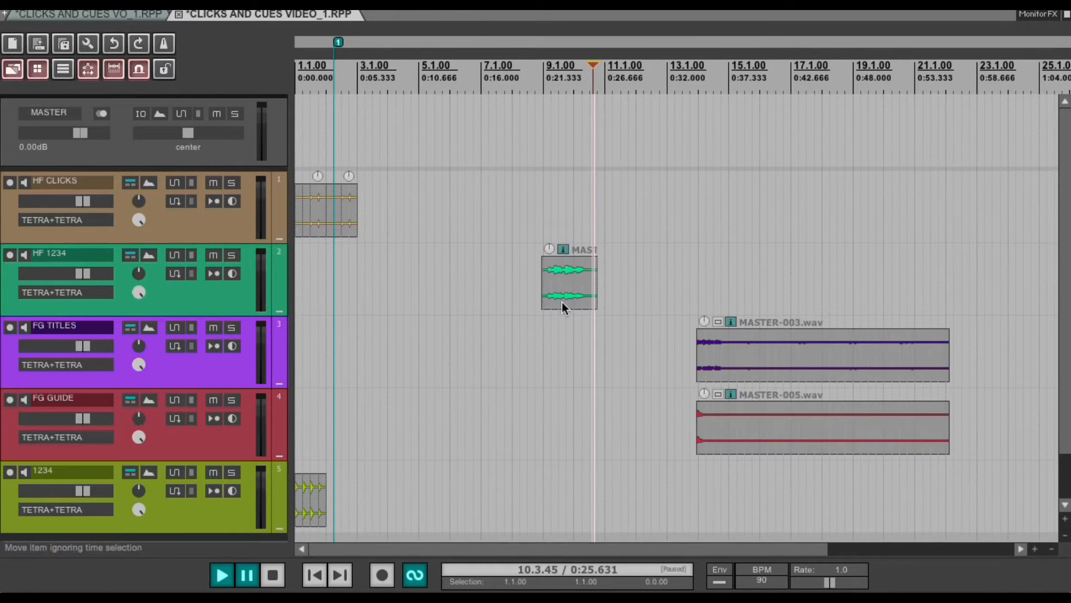
left_click_drag(561, 303, 329, 279)
key("Home")
key("space")
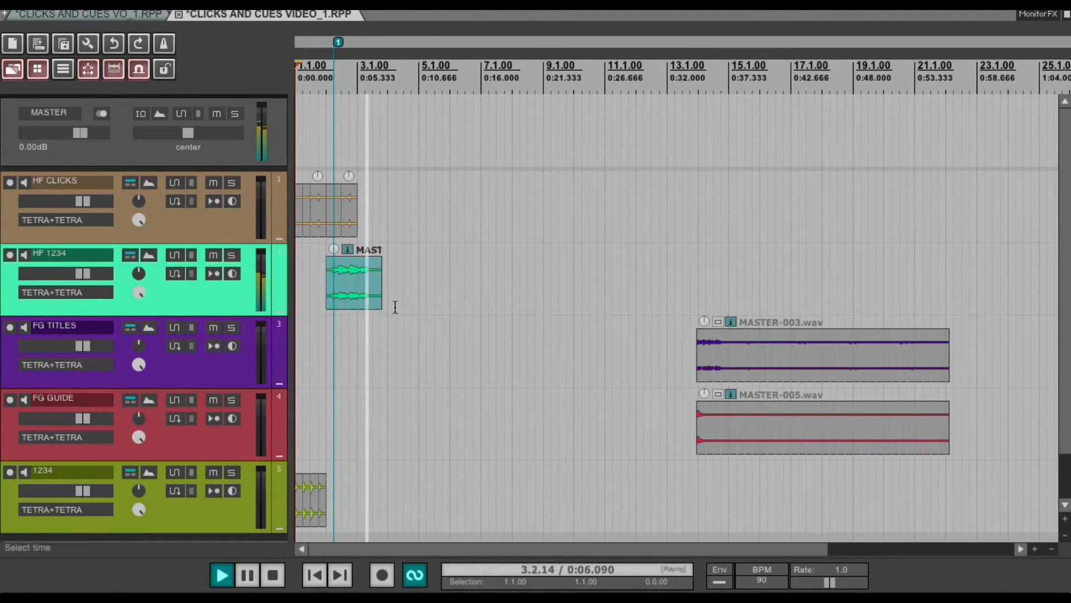
key("ctrl+space")
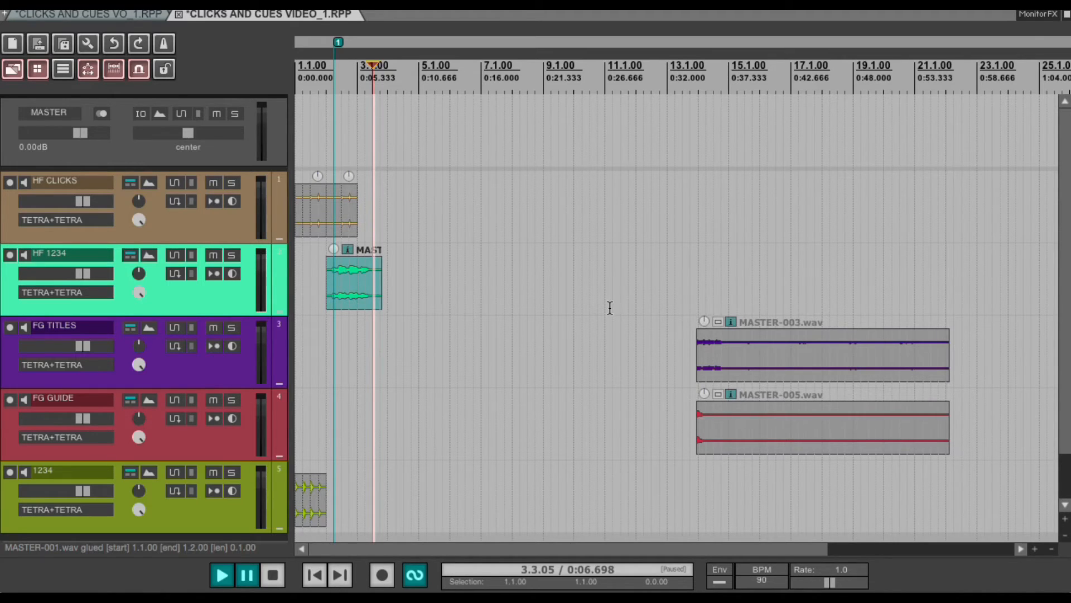
- Move the MASTER-003.wav and MASTER-005.wav items together so they start at 4.1.00
left_click_drag(610, 307, 756, 416)
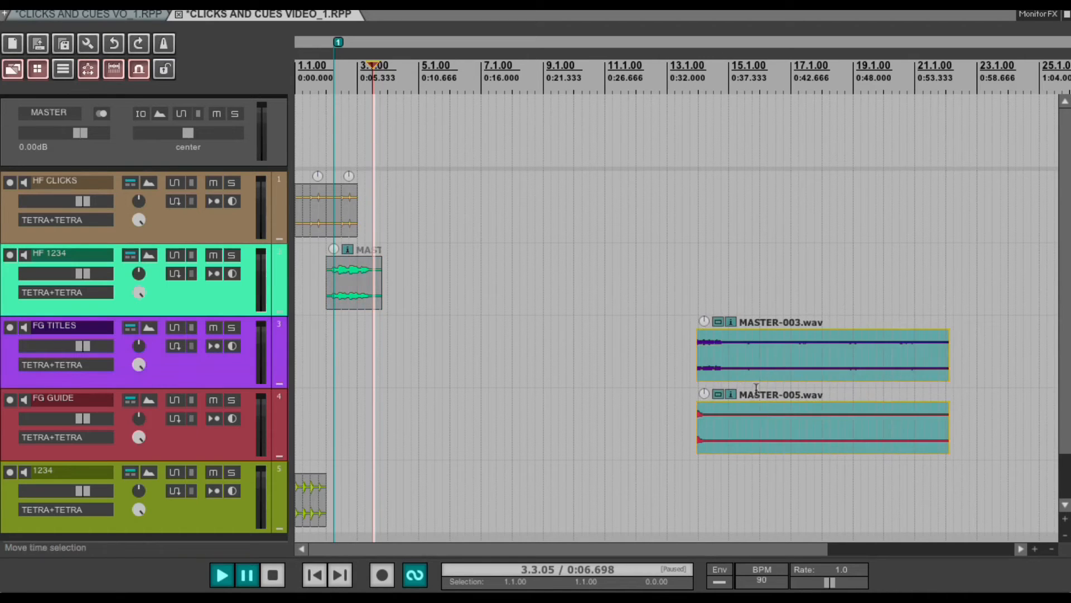
left_click_drag(732, 366, 424, 358)
left_click(382, 350)
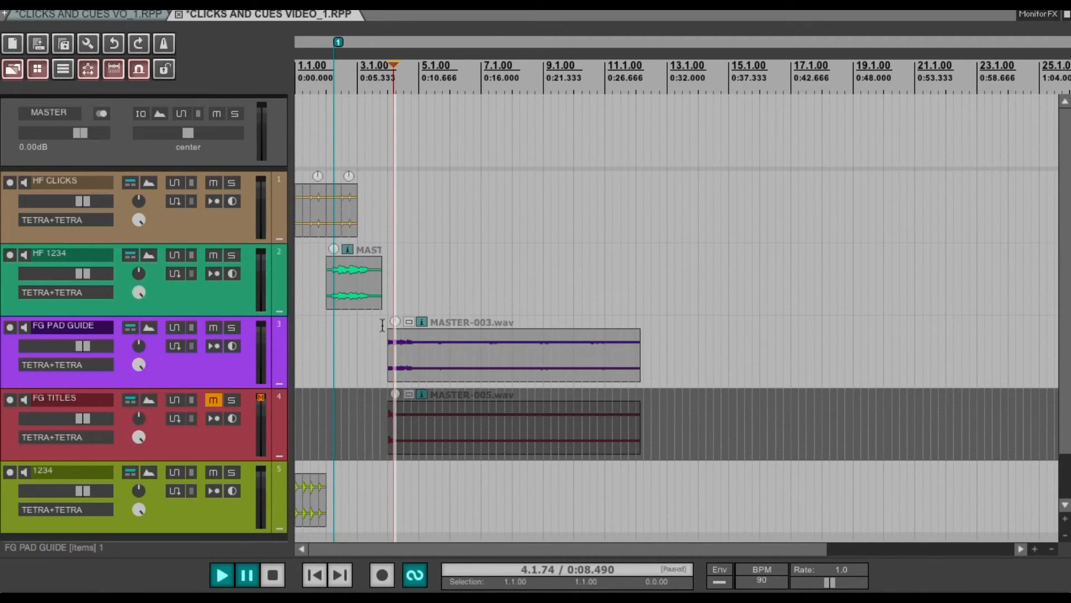
- Play the FG PAD GUIDE item from 4.1.00 and raise its item volume to +7.60 dB
left_click_drag(381, 325, 573, 424)
left_click_drag(296, 229, 303, 231)
key("space")
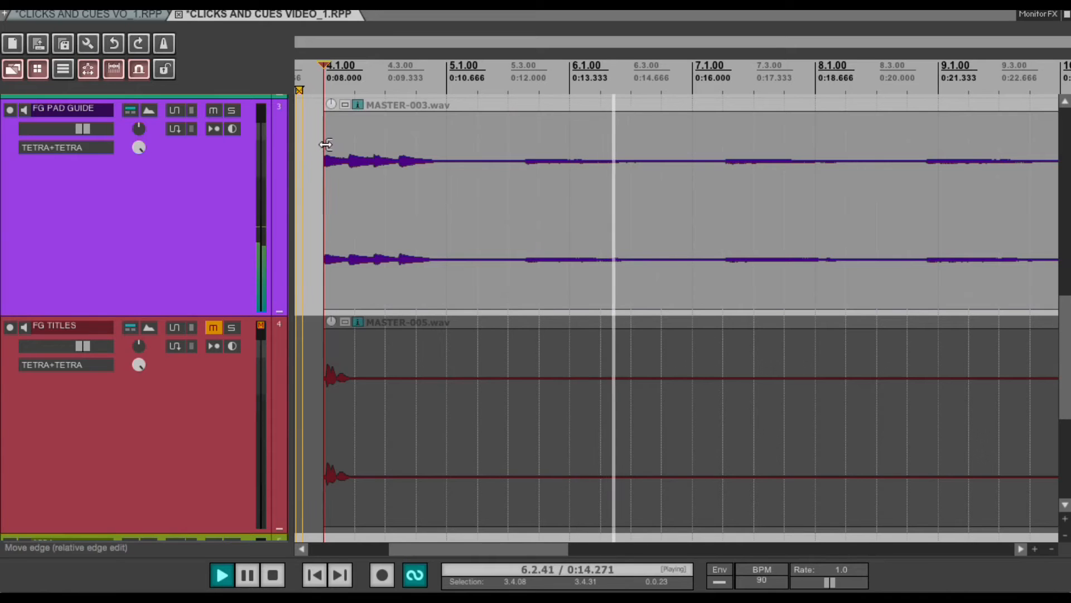
left_click_drag(337, 106, 339, 42)
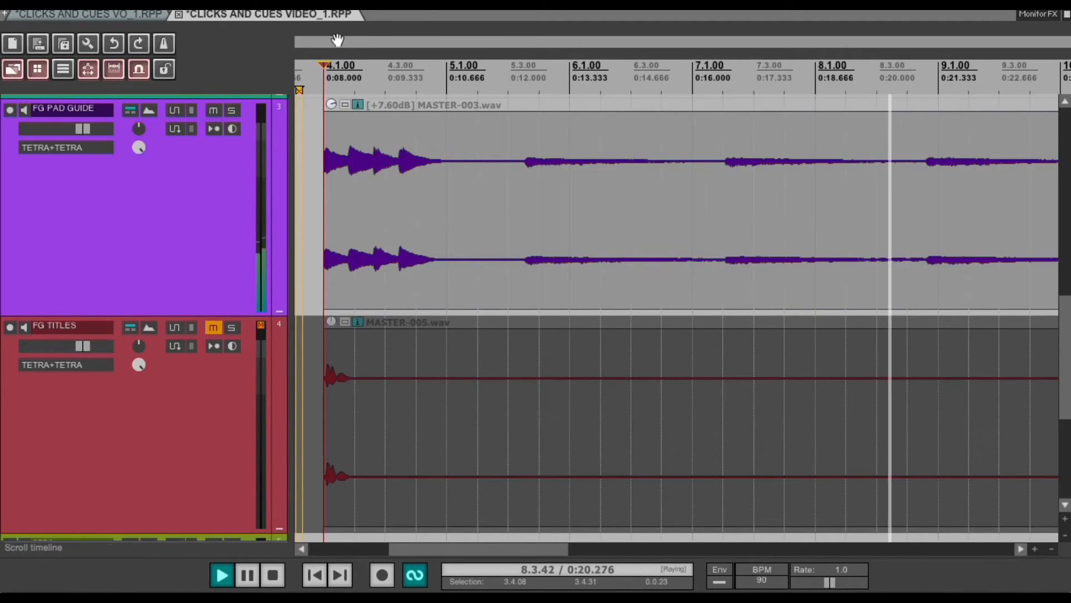
scroll(371, 233, "down", 3)
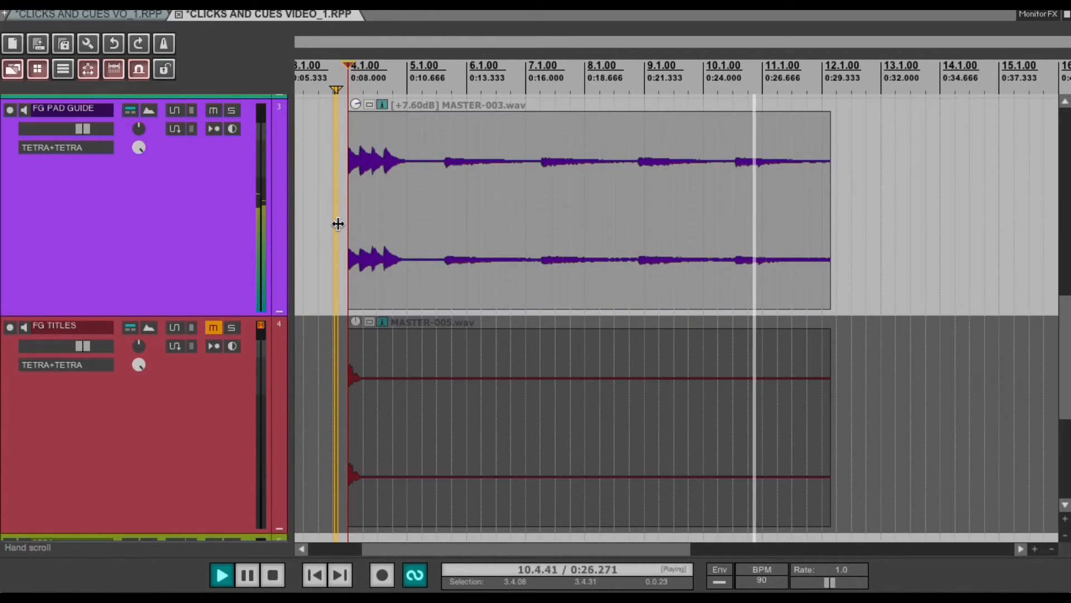
- Unmute the FG TITLES track and play the pad guide and title items from just before 4.1.00, pausing after their start
key("space")
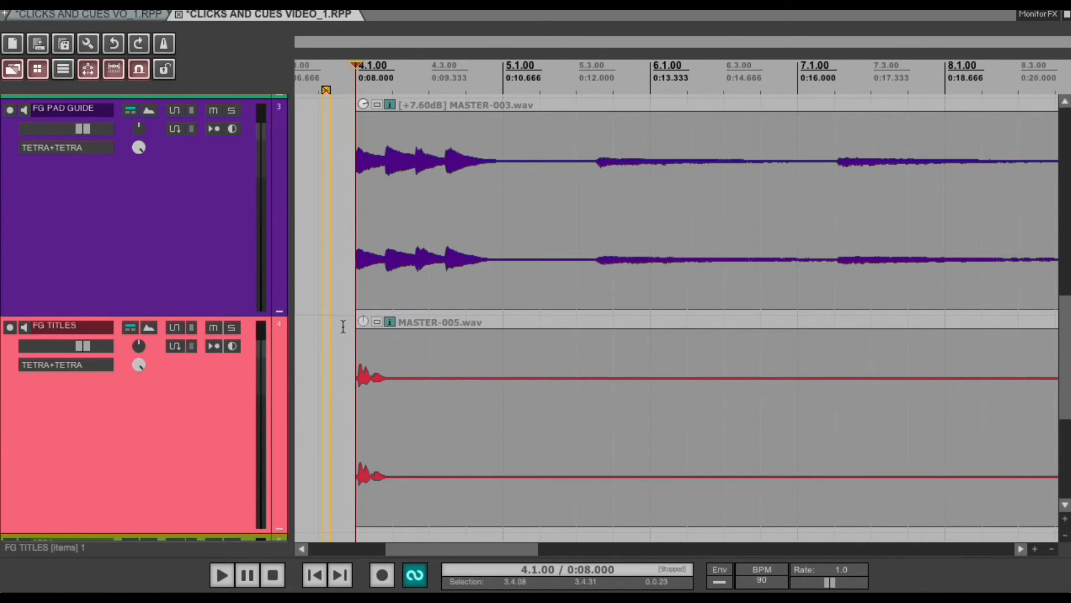
key("ctrl+Page_Down")
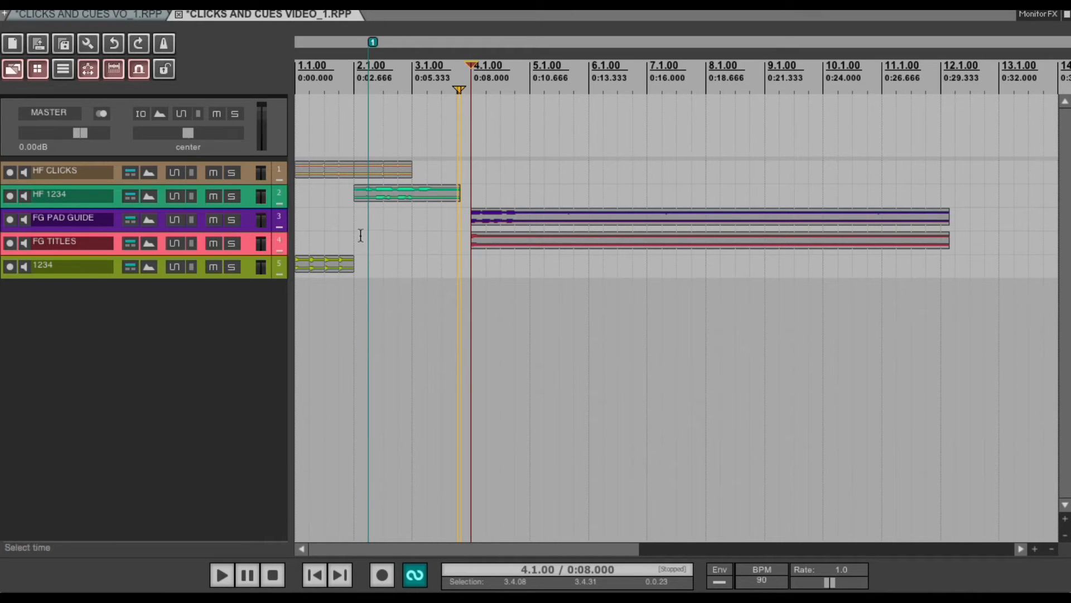
left_click_drag(494, 194, 433, 289)
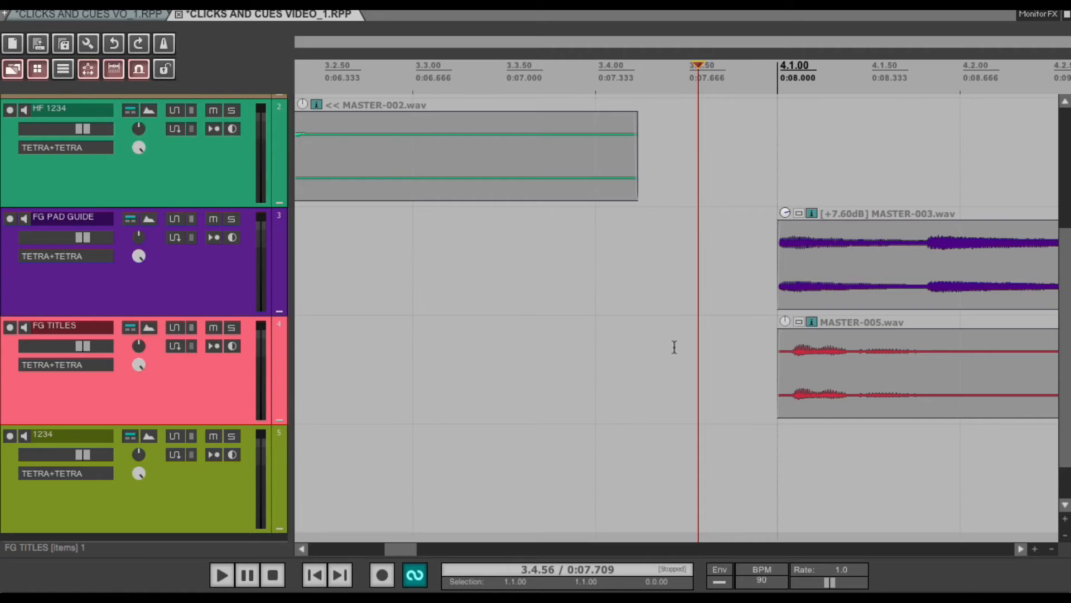
key("space")
key("ctrl+space")
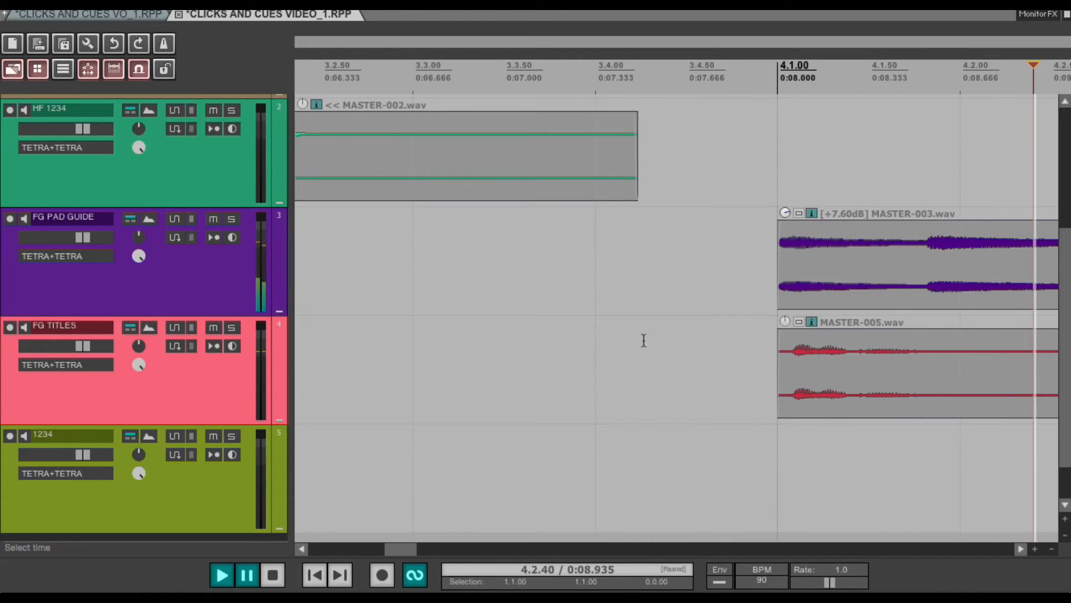
- Mute the FG PAD GUIDE track and play the opening of the FG TITLES item from 4.1.00
left_click(214, 219)
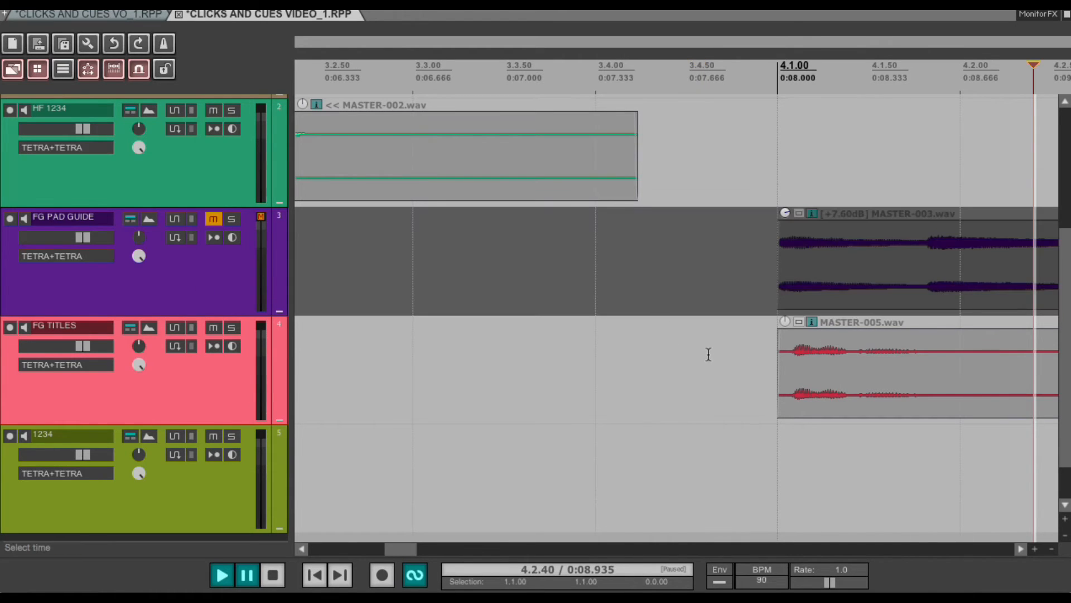
key("space")
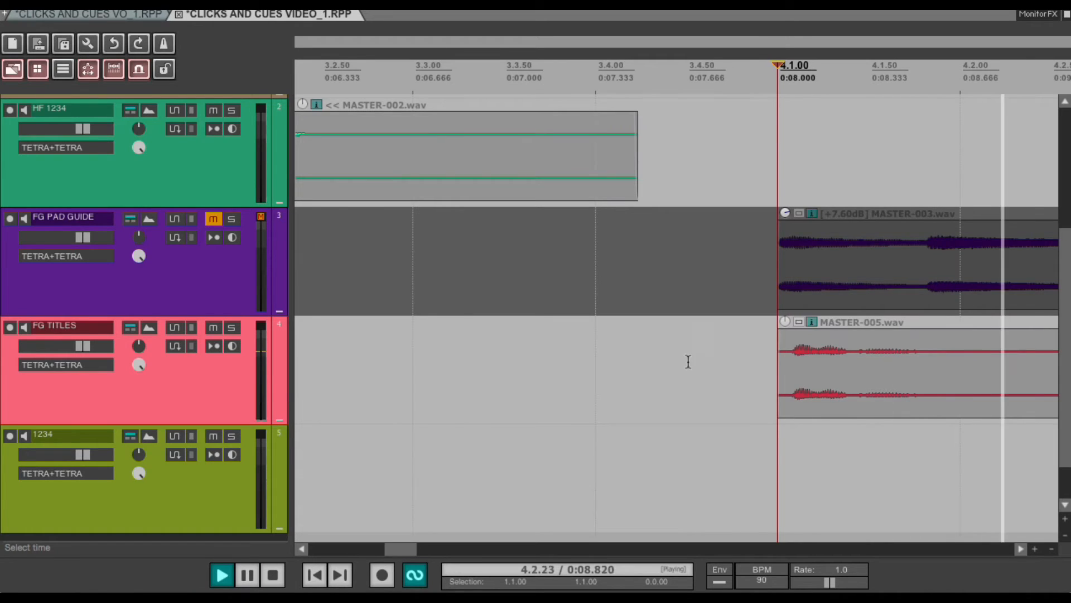
key("space")
scroll(548, 389, "down", 5)
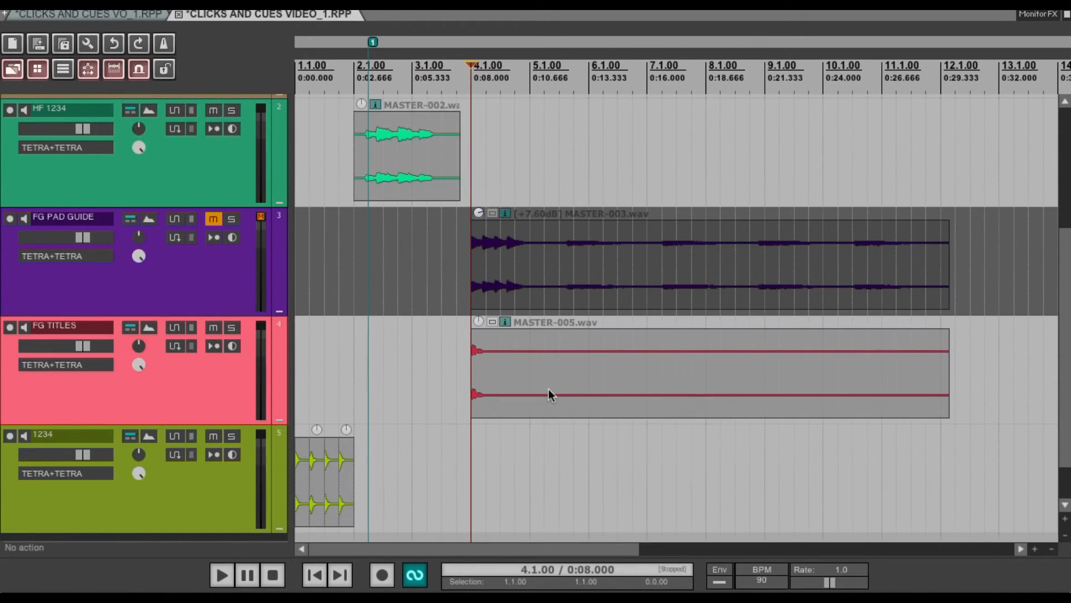
- Move the MASTER-005.wav and MASTER-003.wav items to 1.1.00, and mute the HF 1234 item with its track swapped with the 1234 track
left_click(549, 372, "shift")
key("ctrl+z")
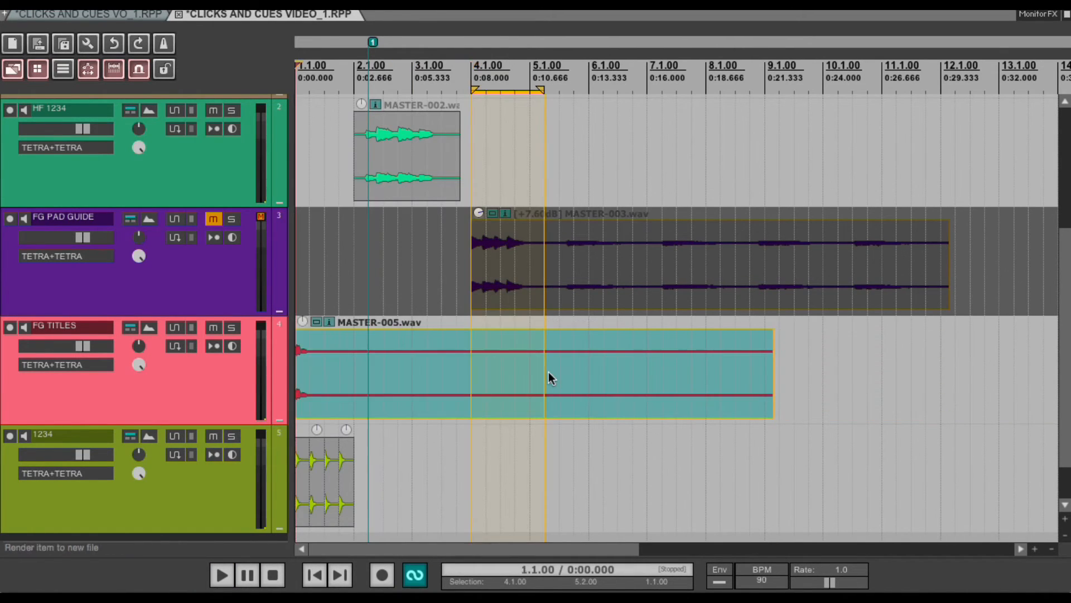
left_click(547, 262)
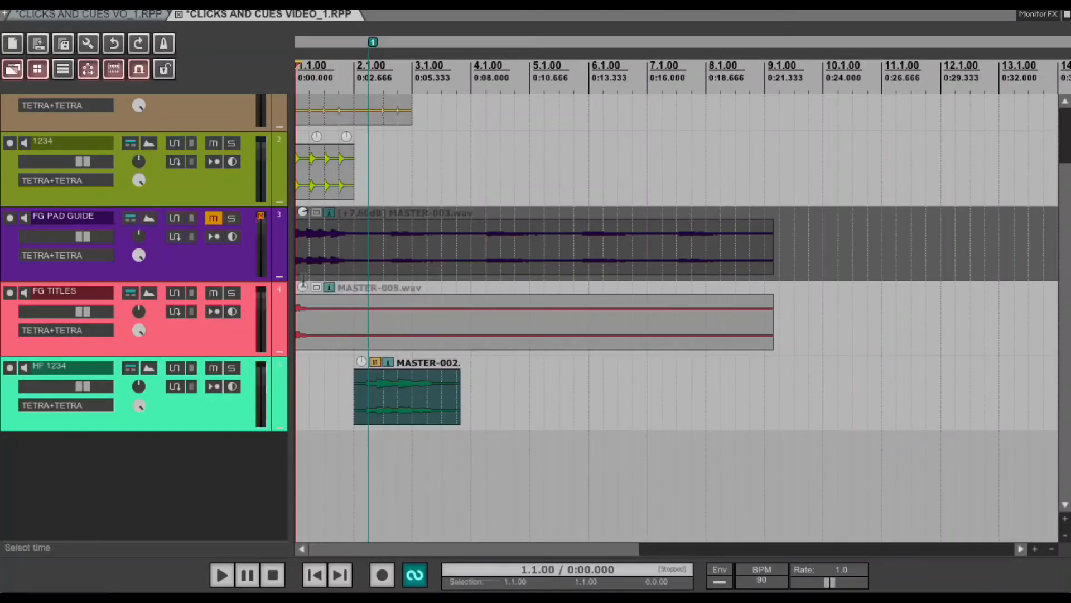
- Raise the MASTER-005.wav item volume on FG TITLES to +6.00 dB and play the project from the beginning
left_click_drag(302, 282, 300, 233)
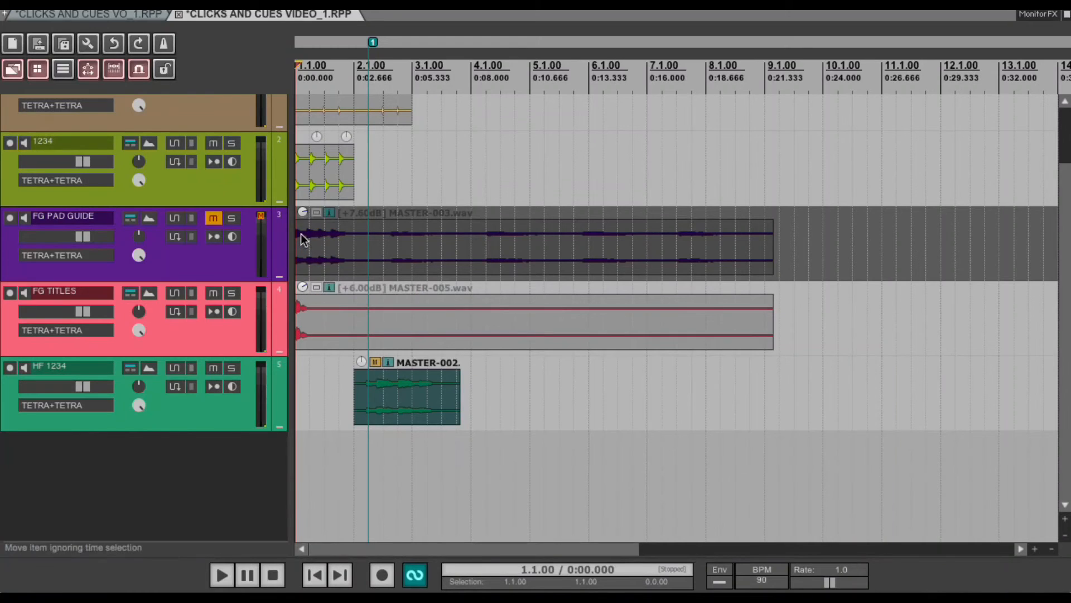
key("space")
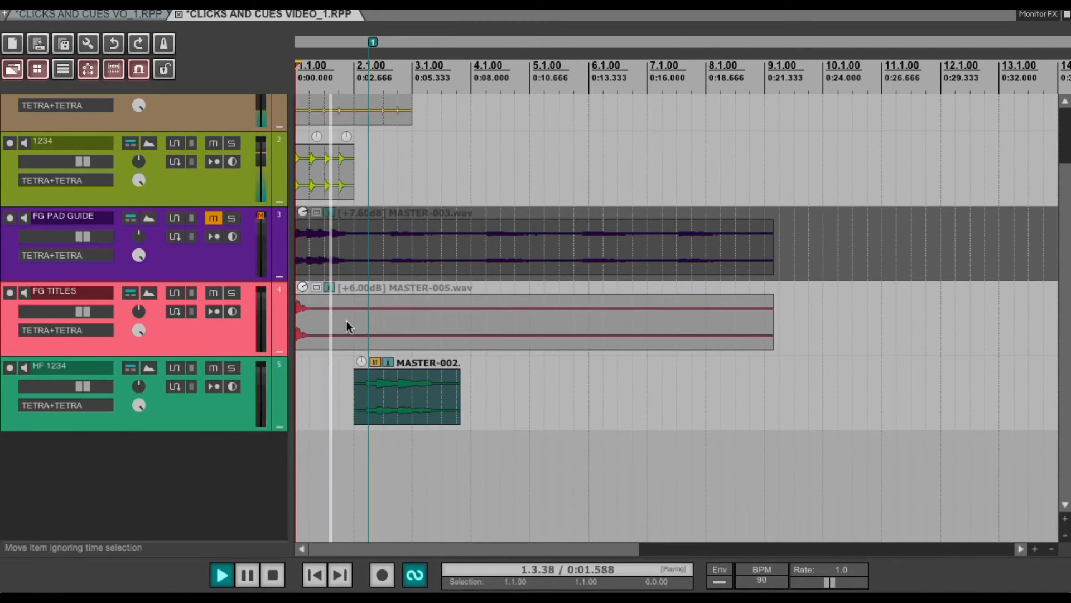
key("space")
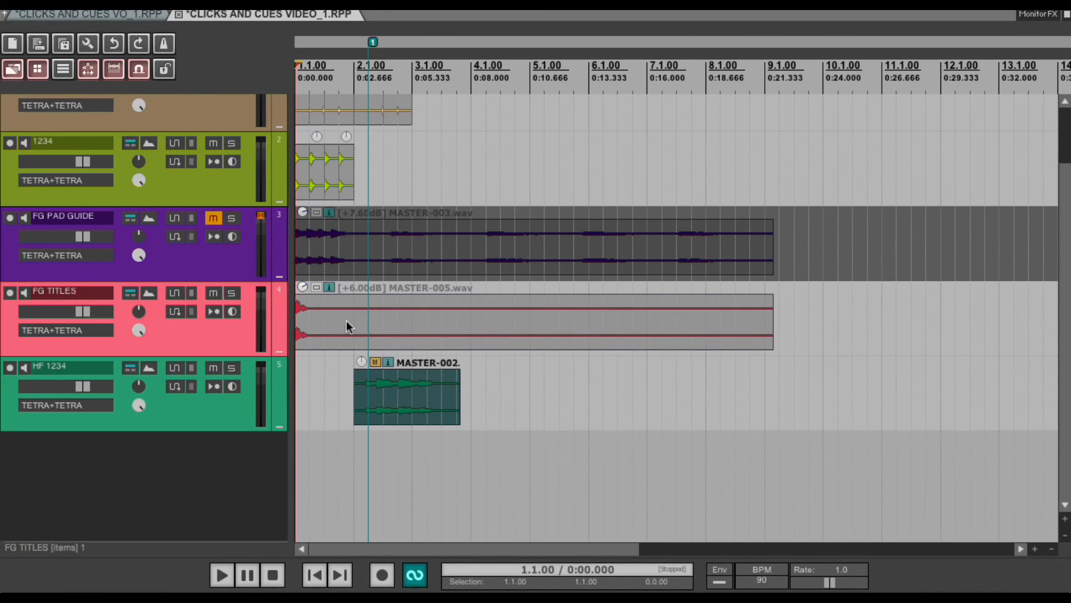
scroll(347, 321, "up", 2)
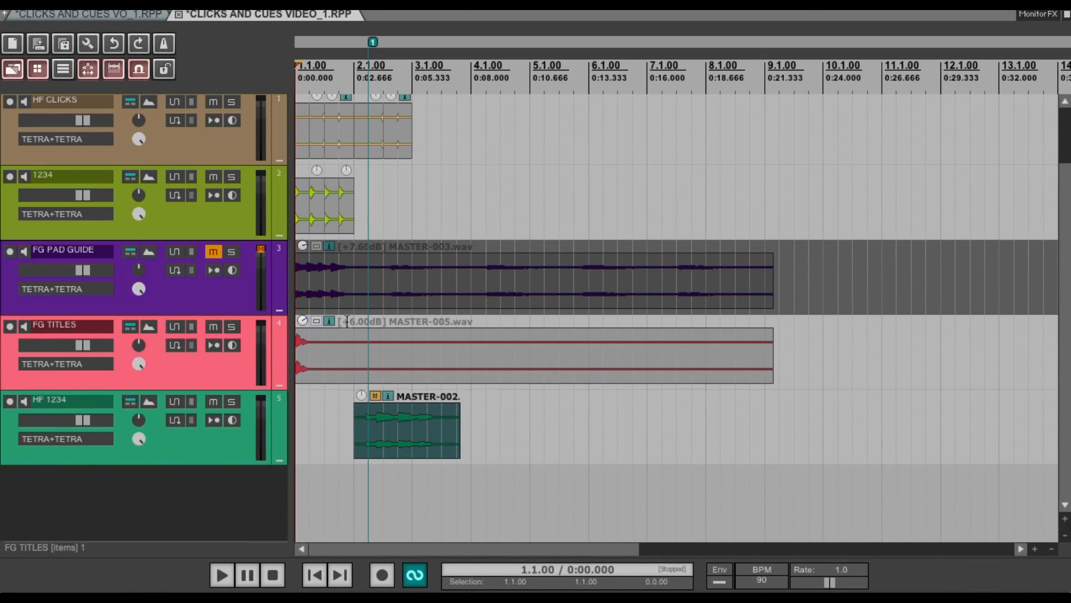
key("Tab")
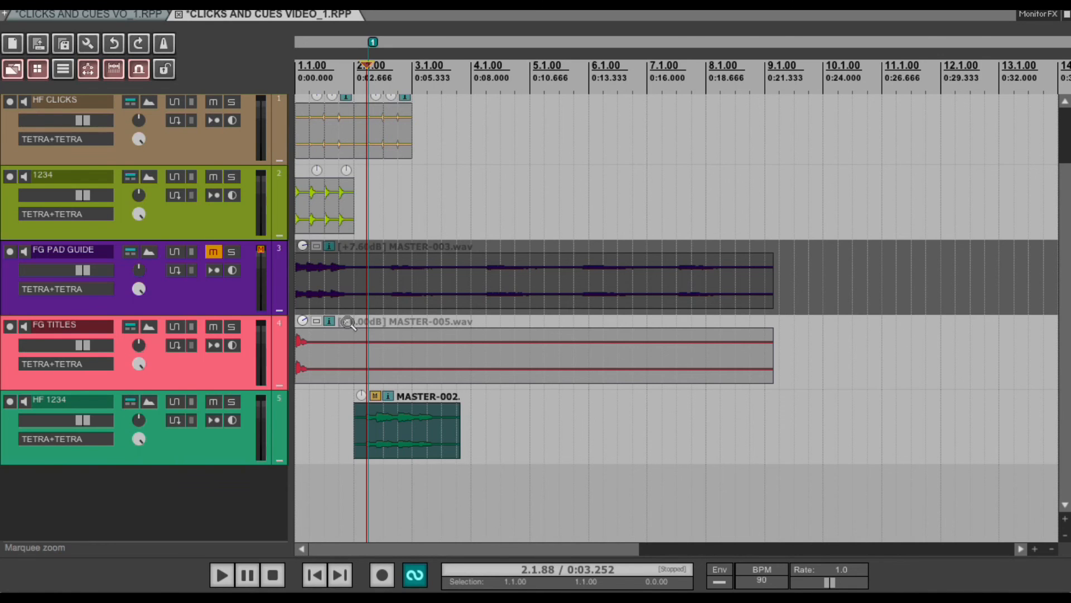
key("super+Tab")
key("super+Tab")
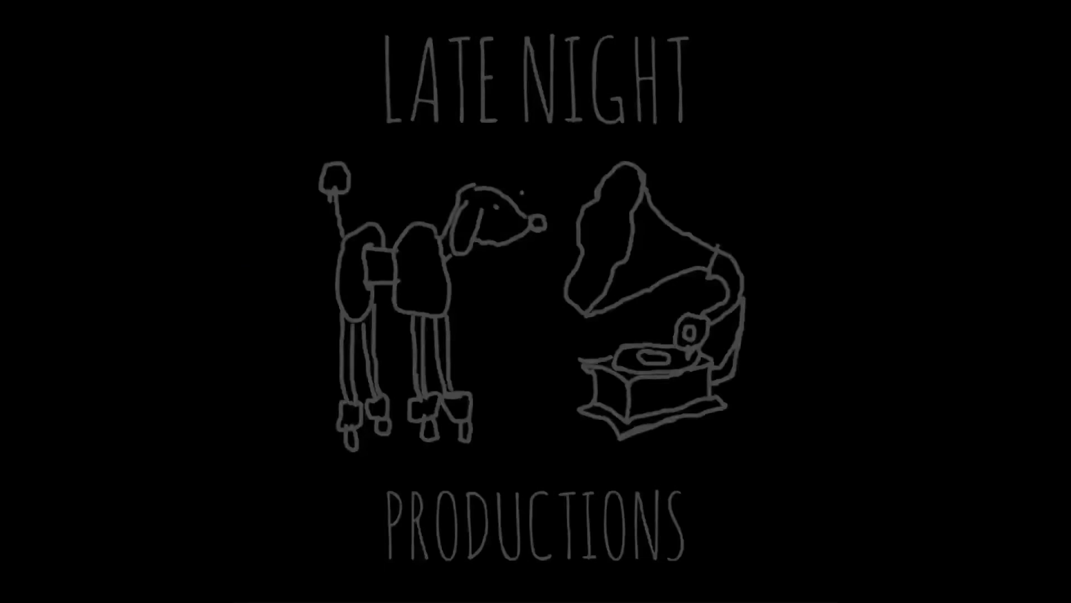